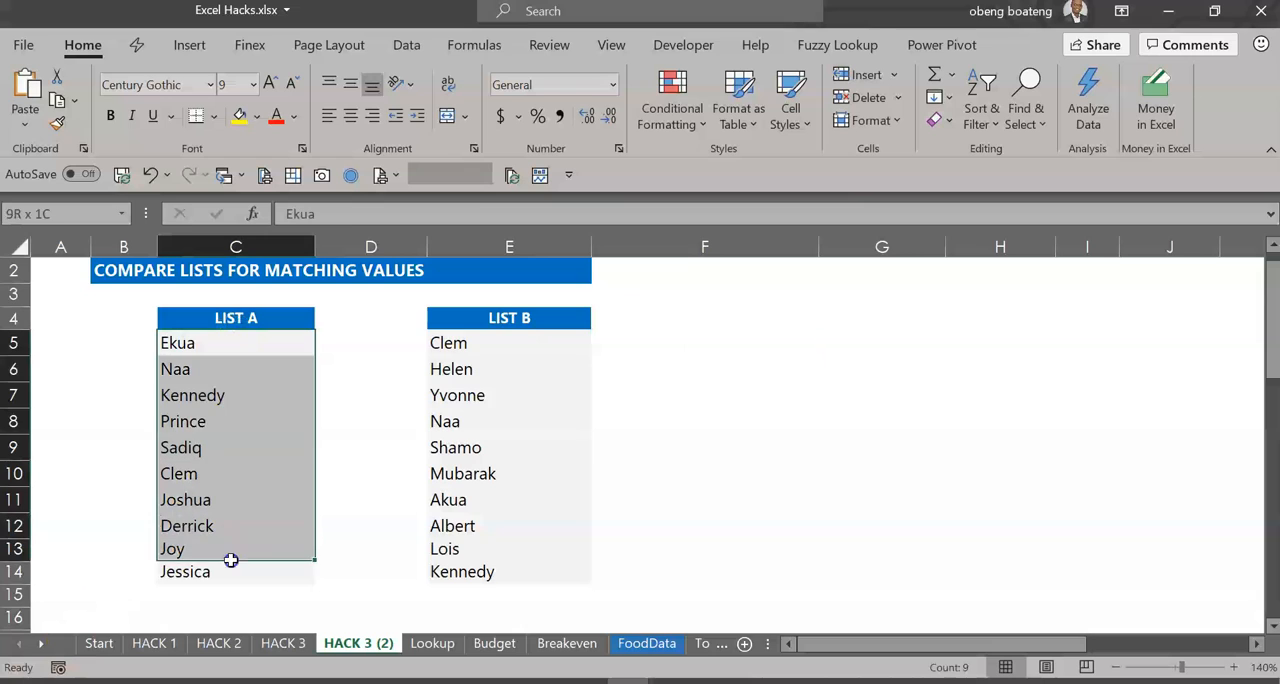
drag(498, 350, 517, 545)
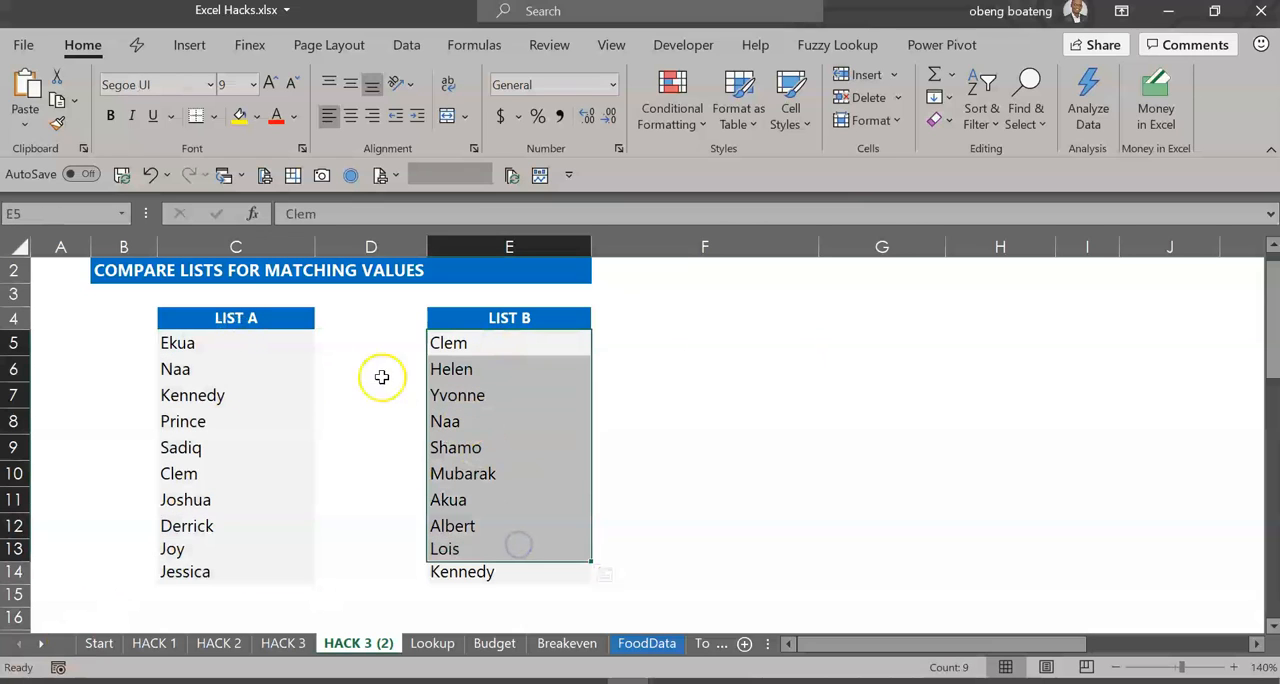
click(275, 388)
click(462, 395)
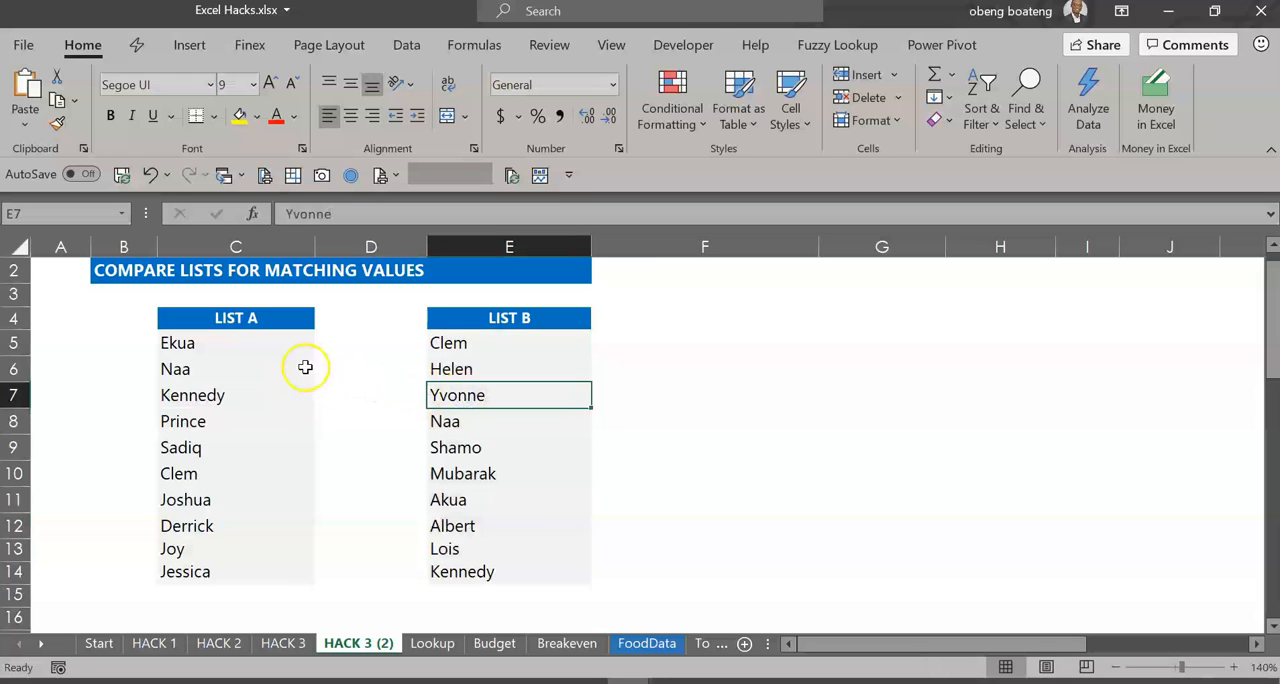
- Start a Duplicate Values highlighting rule for the names in both lists, C5:C14 and E5:E14
drag(291, 348, 286, 570)
key(ctrl)
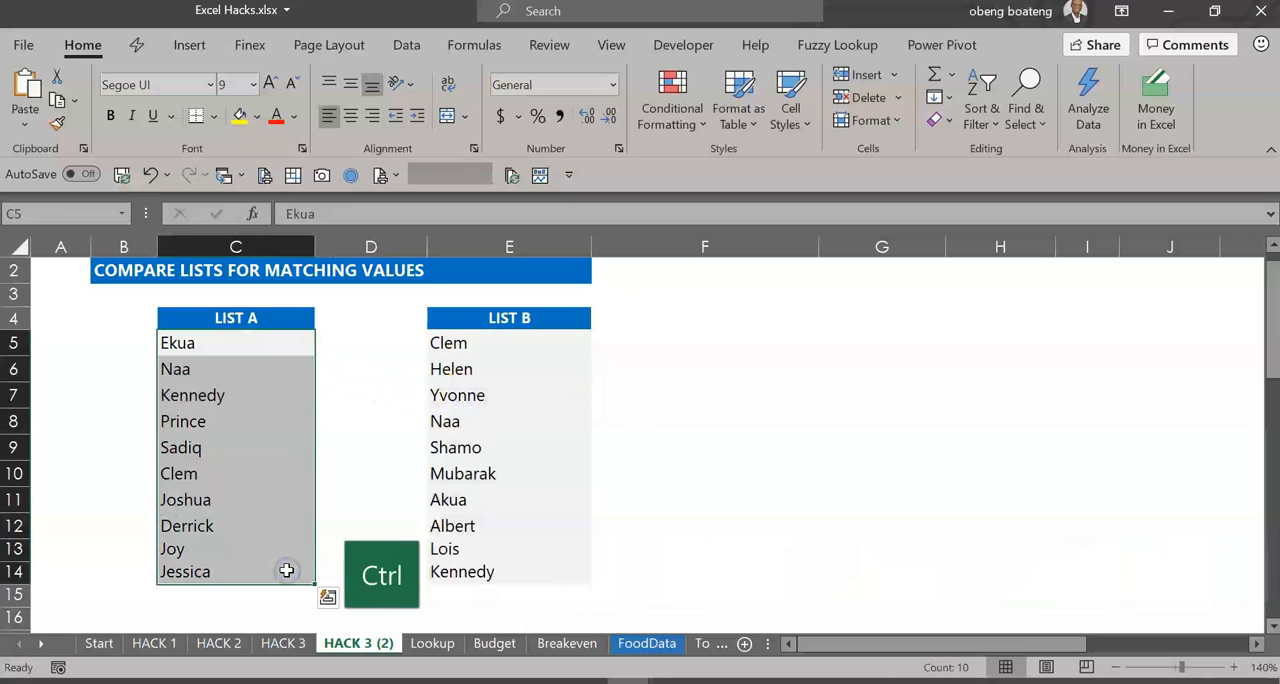
drag(538, 346, 538, 569)
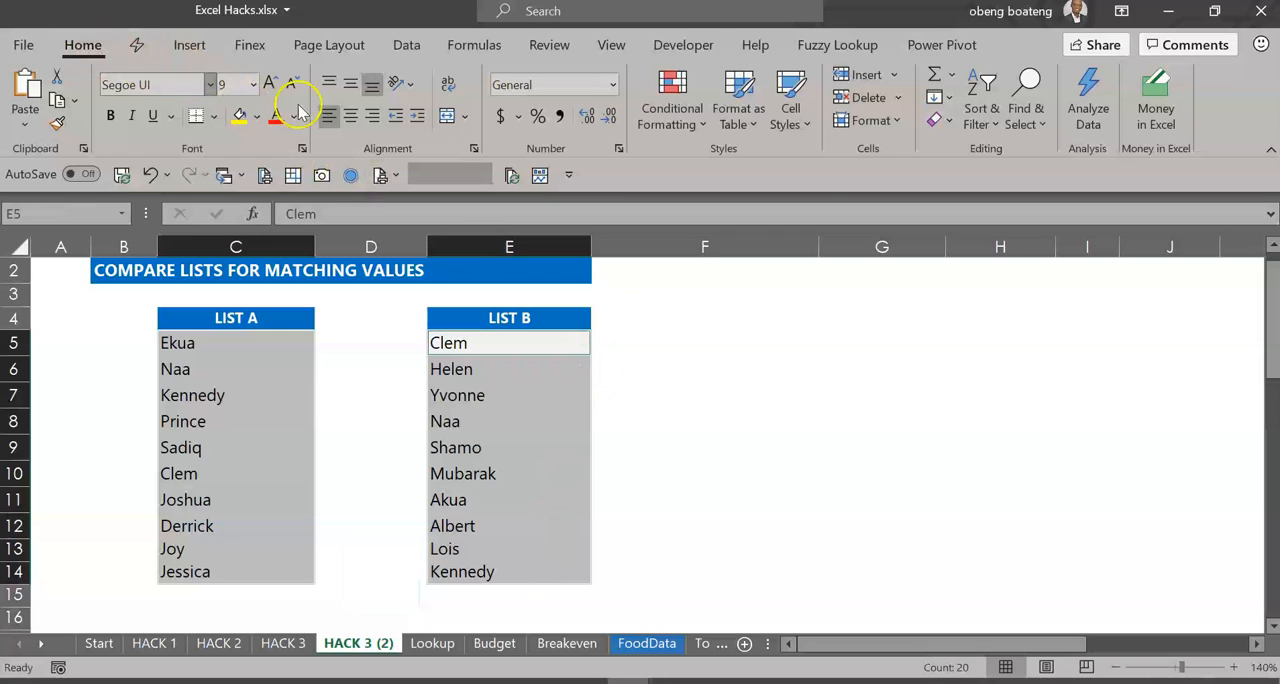
click(660, 122)
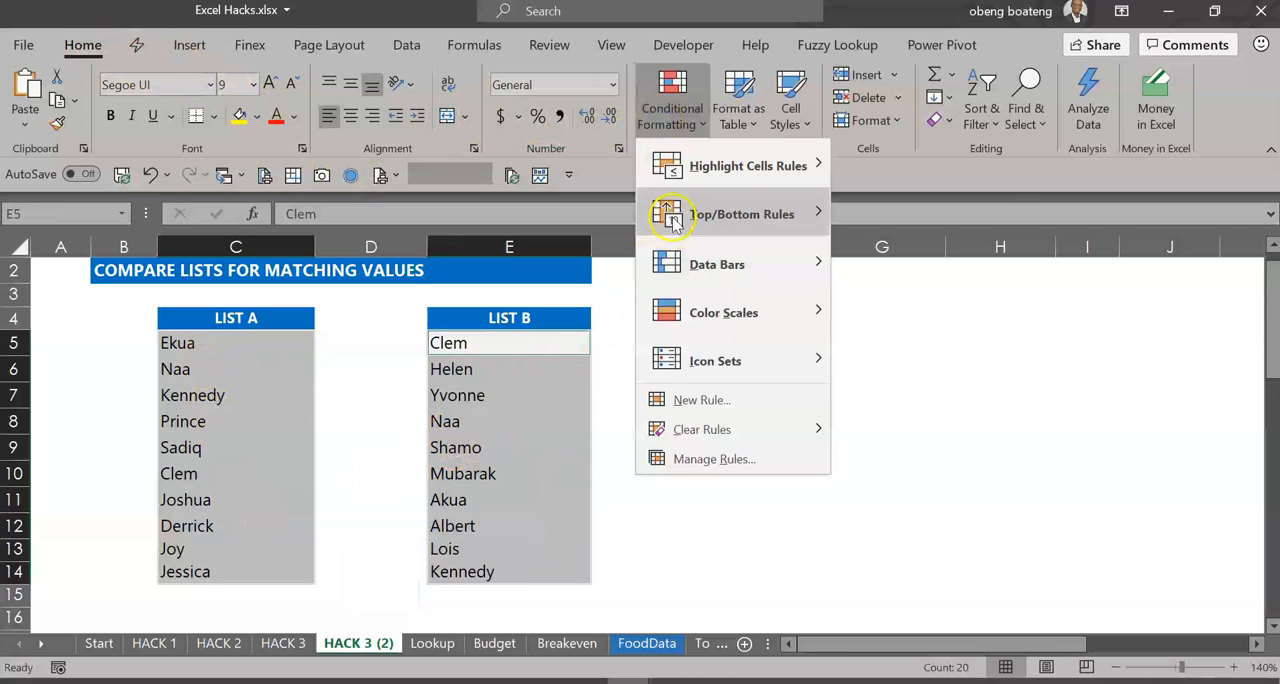
mouse_move(752, 176)
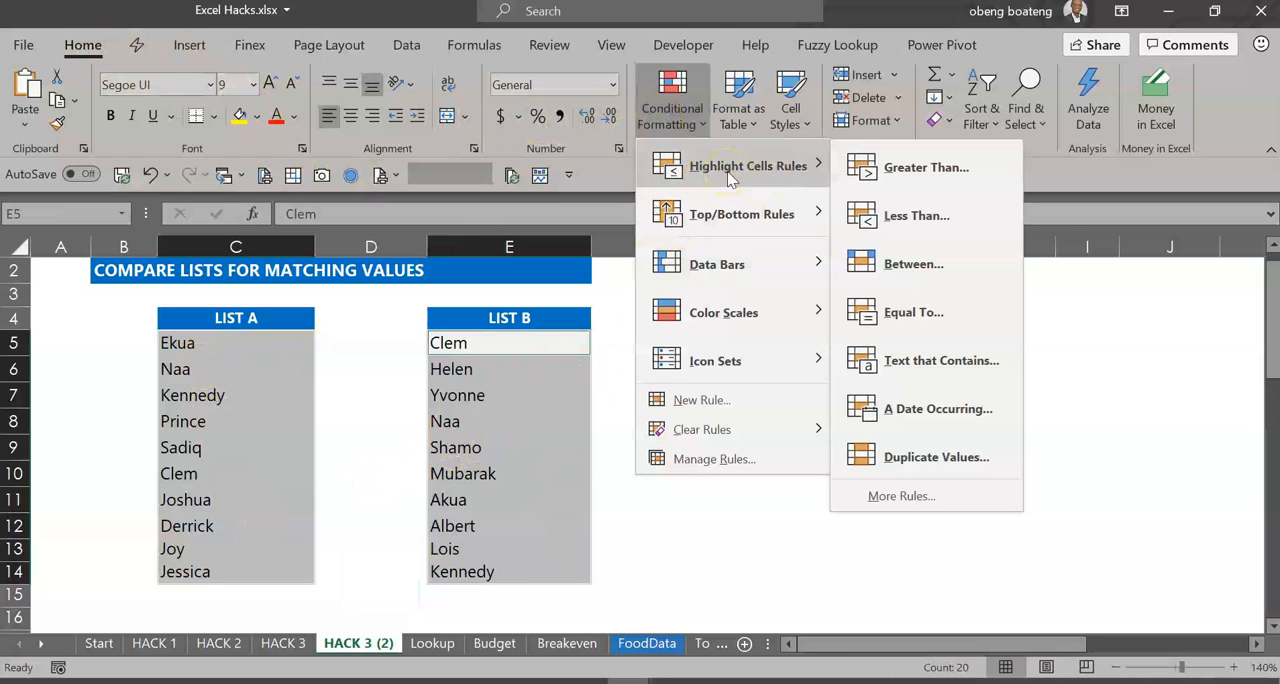
click(921, 460)
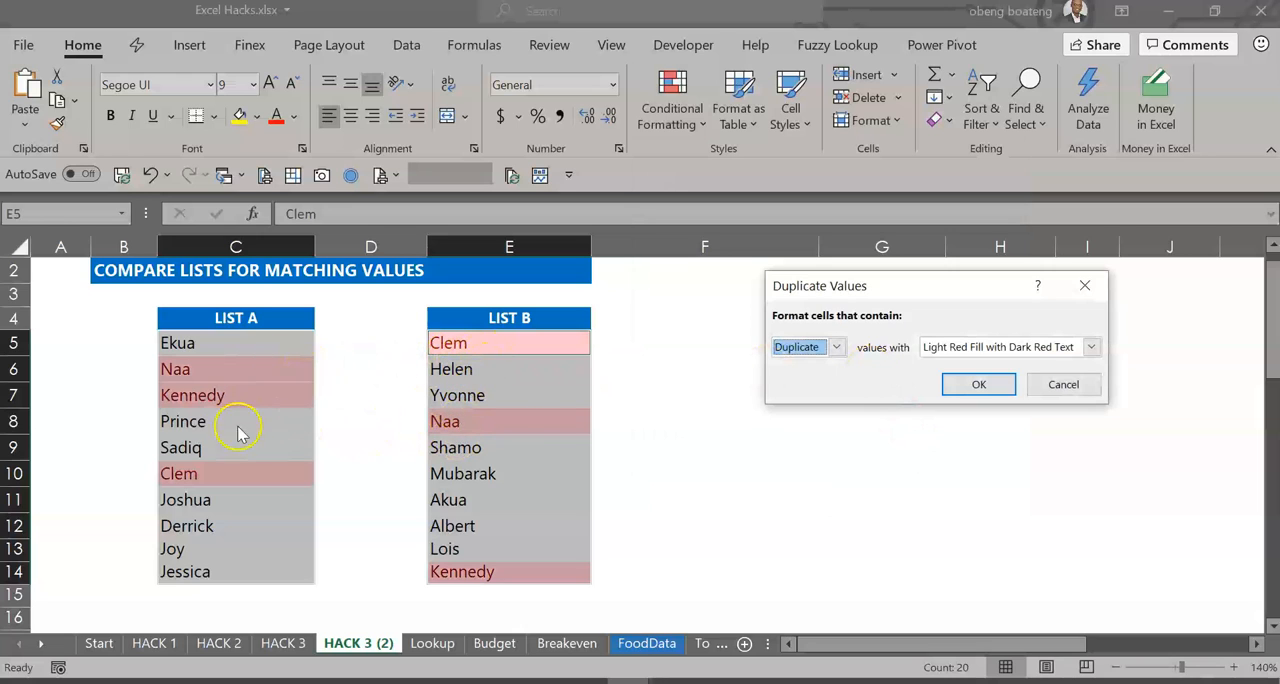
- Preview the rule for Unique values, and apply it for Duplicate values with Light Red Fill with Dark Red Text
click(1091, 347)
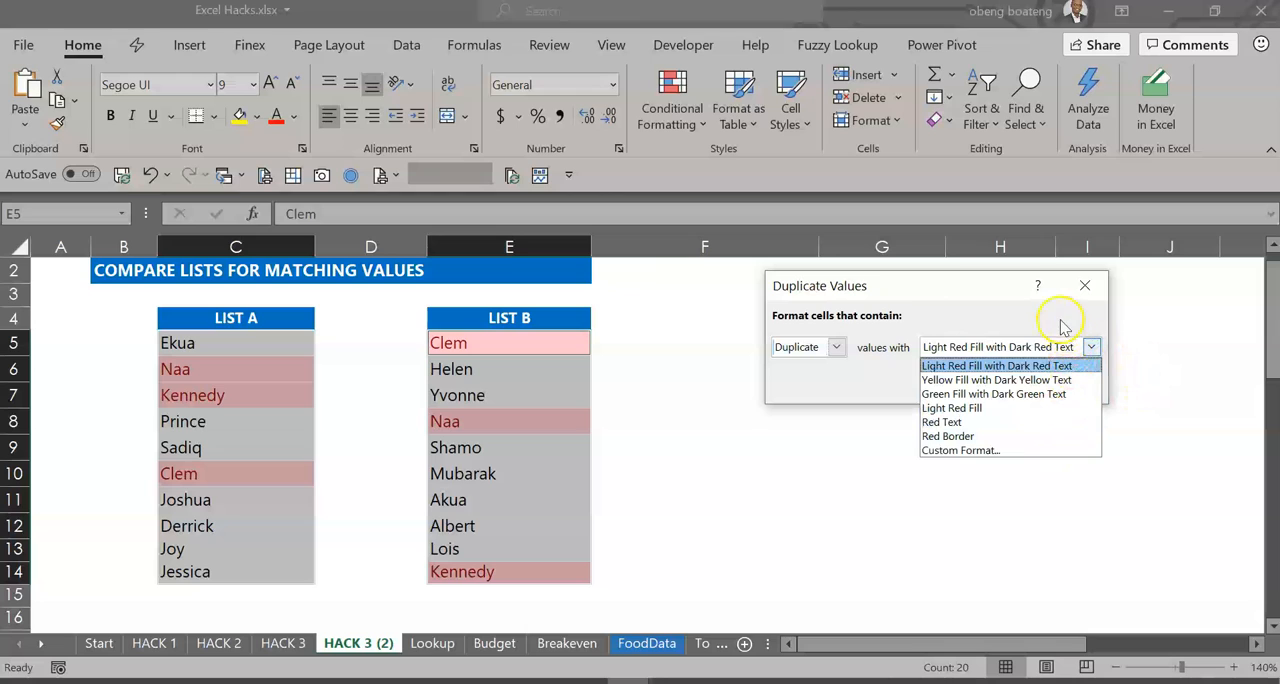
click(1062, 320)
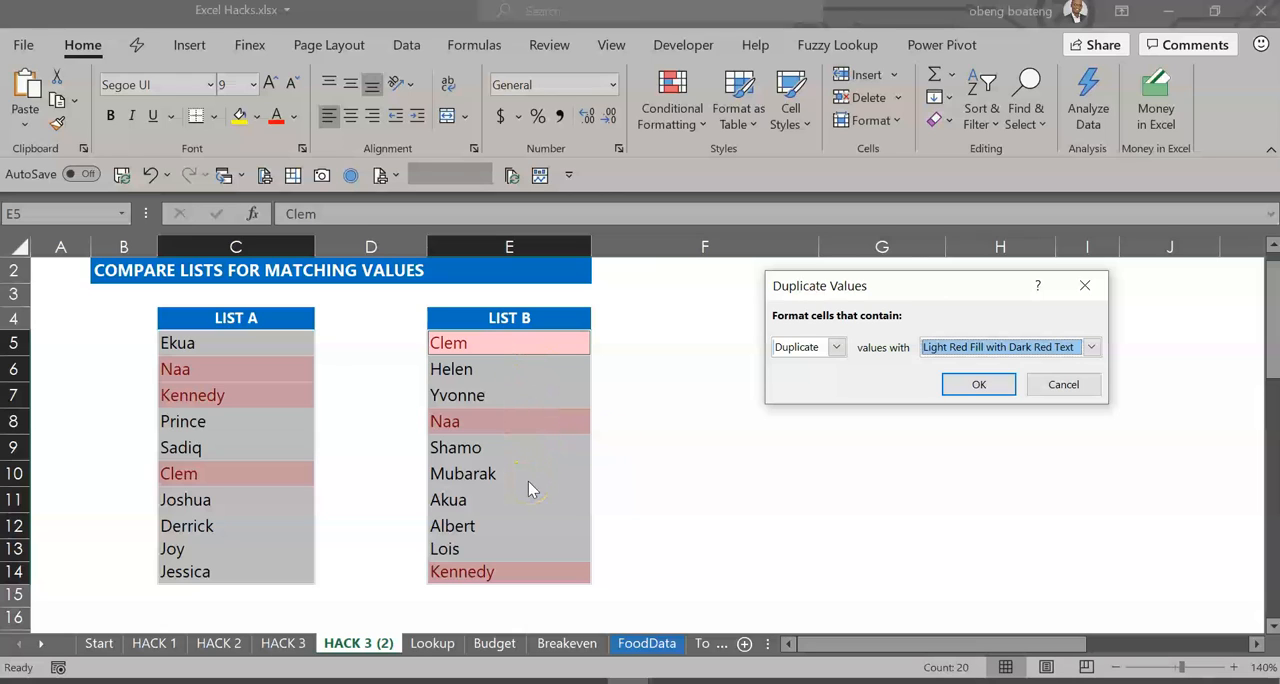
click(837, 348)
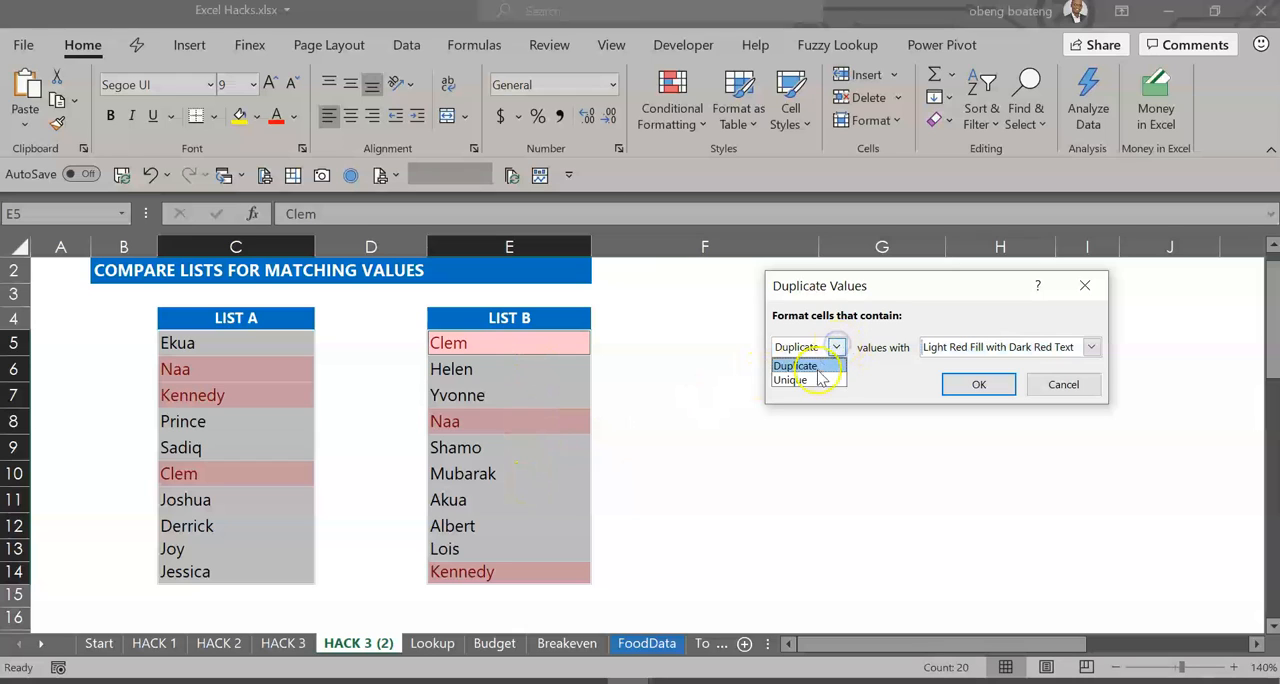
click(818, 381)
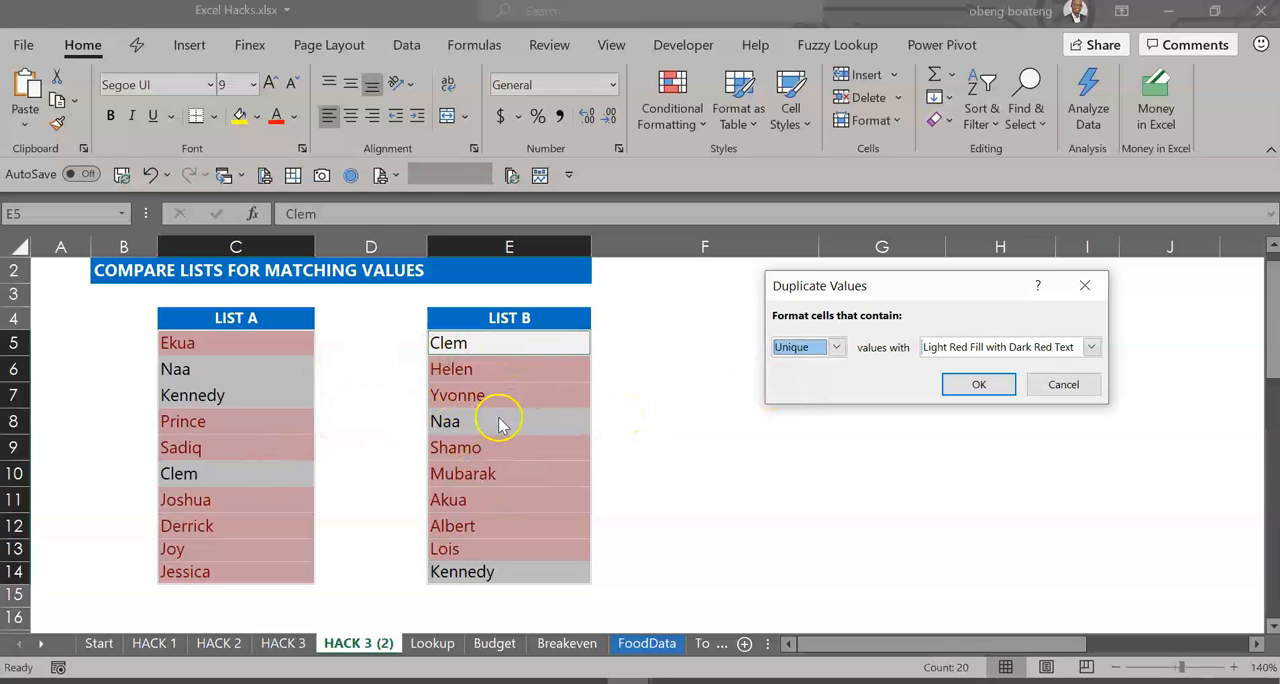
click(836, 347)
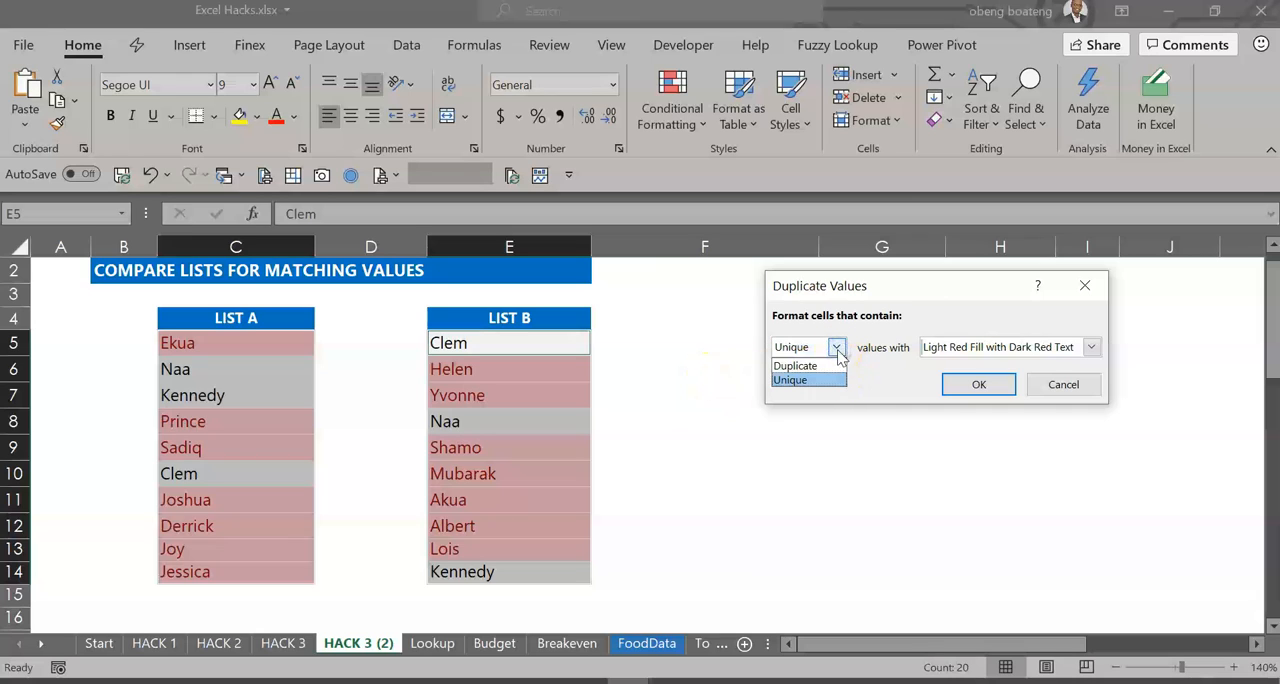
click(838, 368)
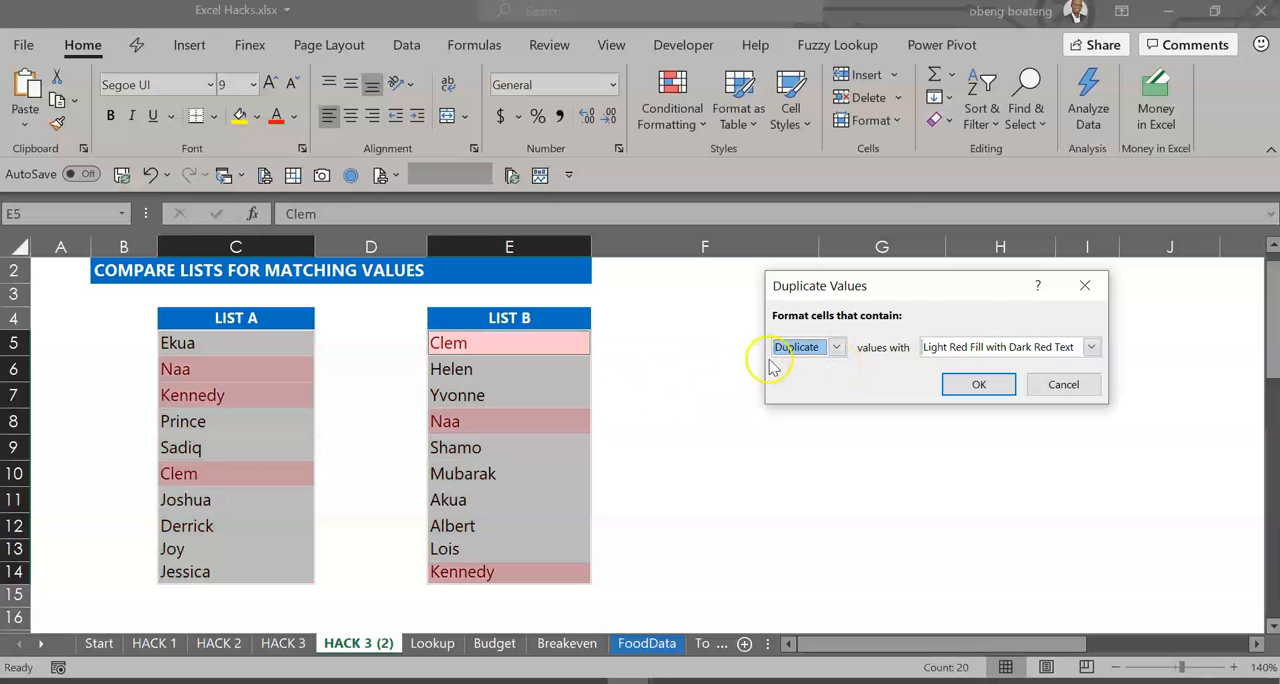
click(955, 385)
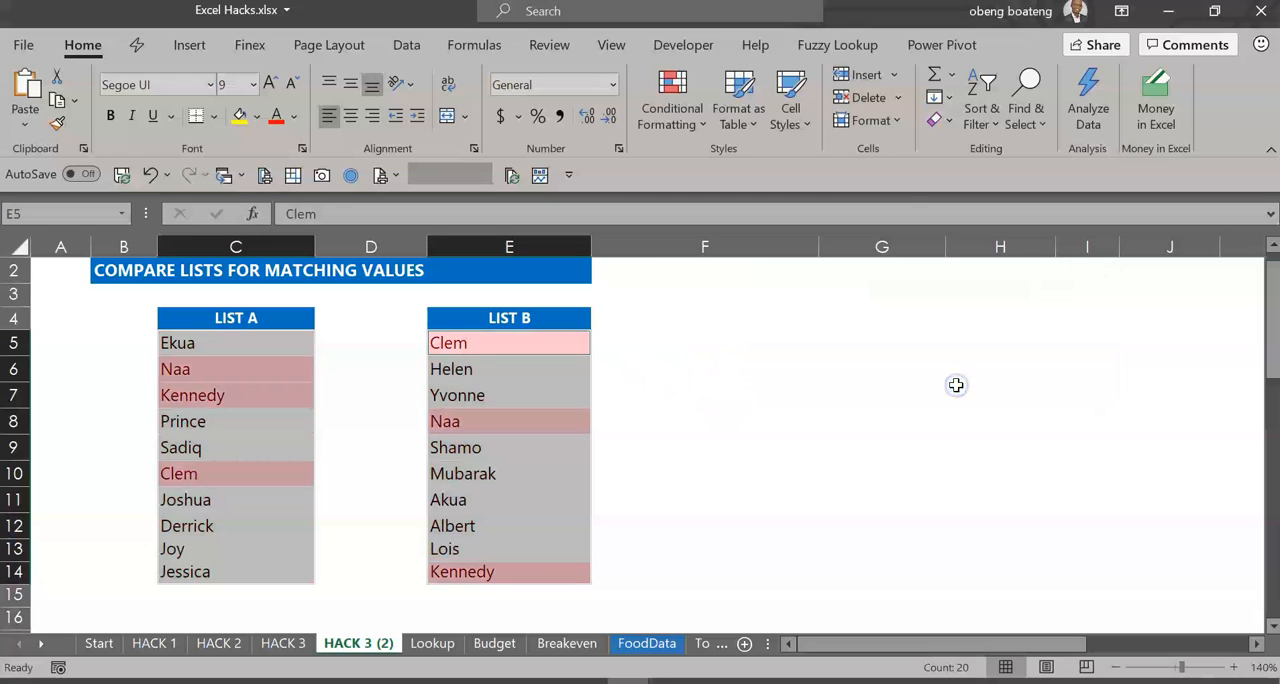
- Sort List B (E5:E14) to put the red cell color of E5 on top
click(506, 344)
drag(506, 344, 500, 571)
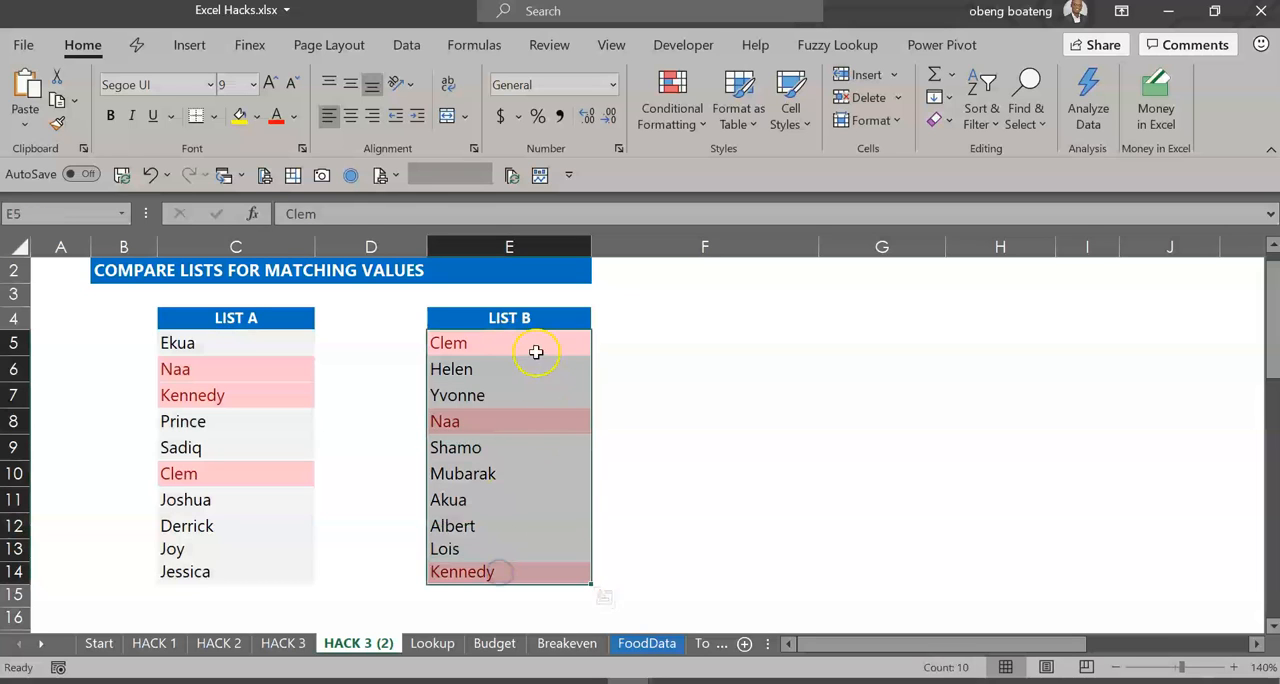
right_click(500, 342)
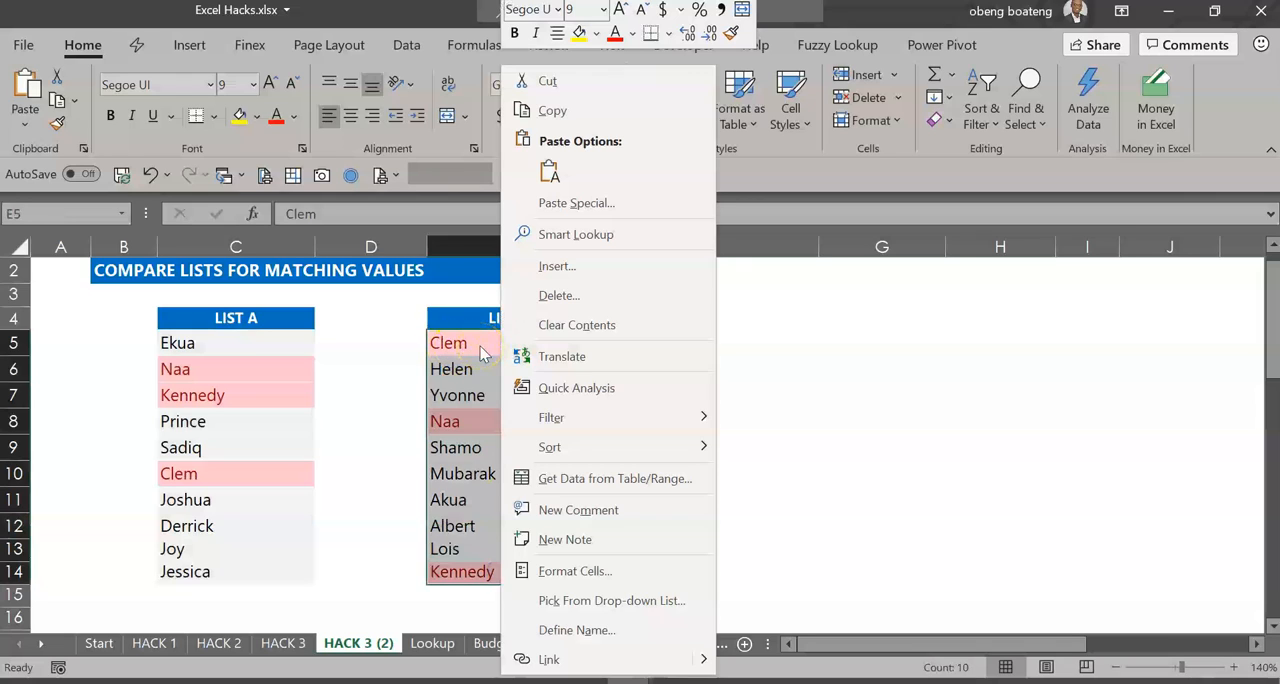
mouse_move(588, 447)
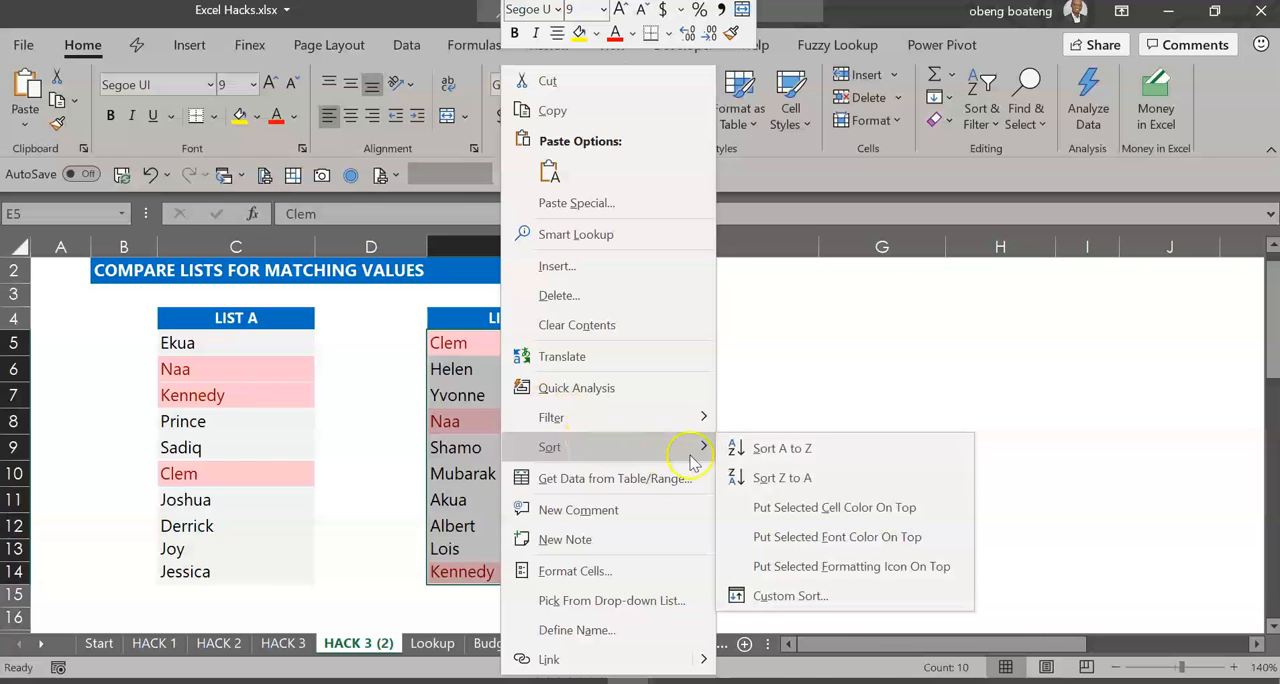
click(883, 508)
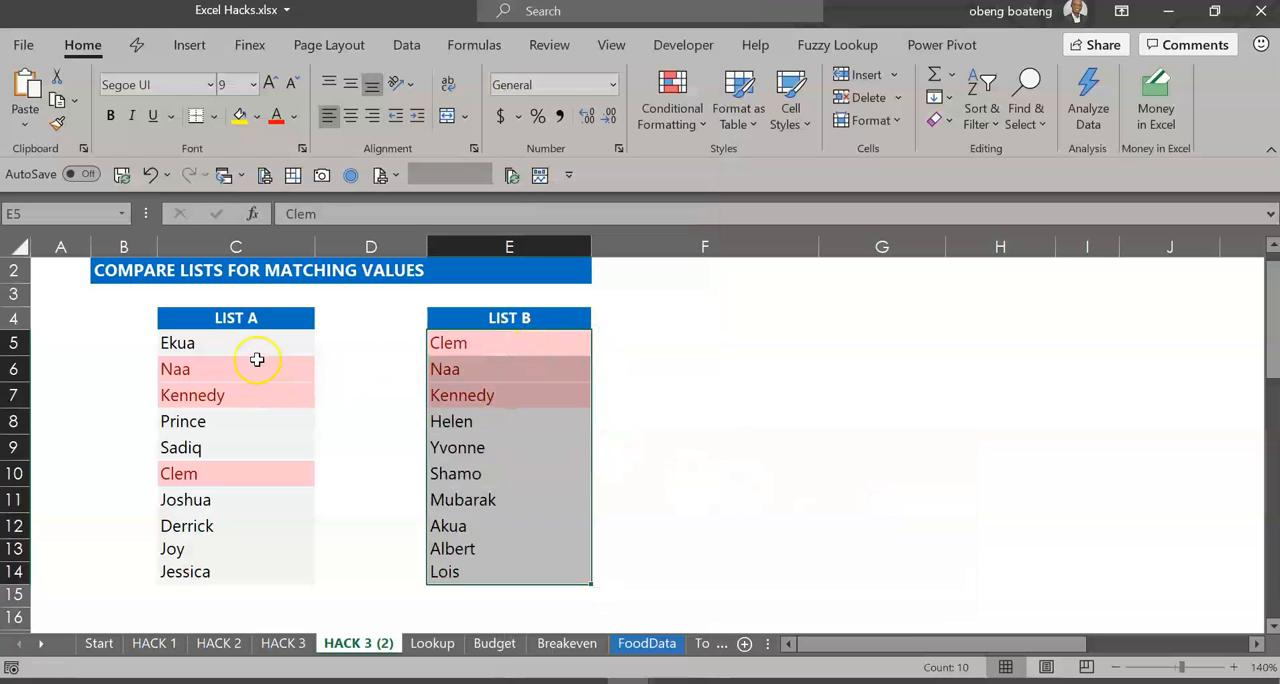
drag(254, 340, 228, 568)
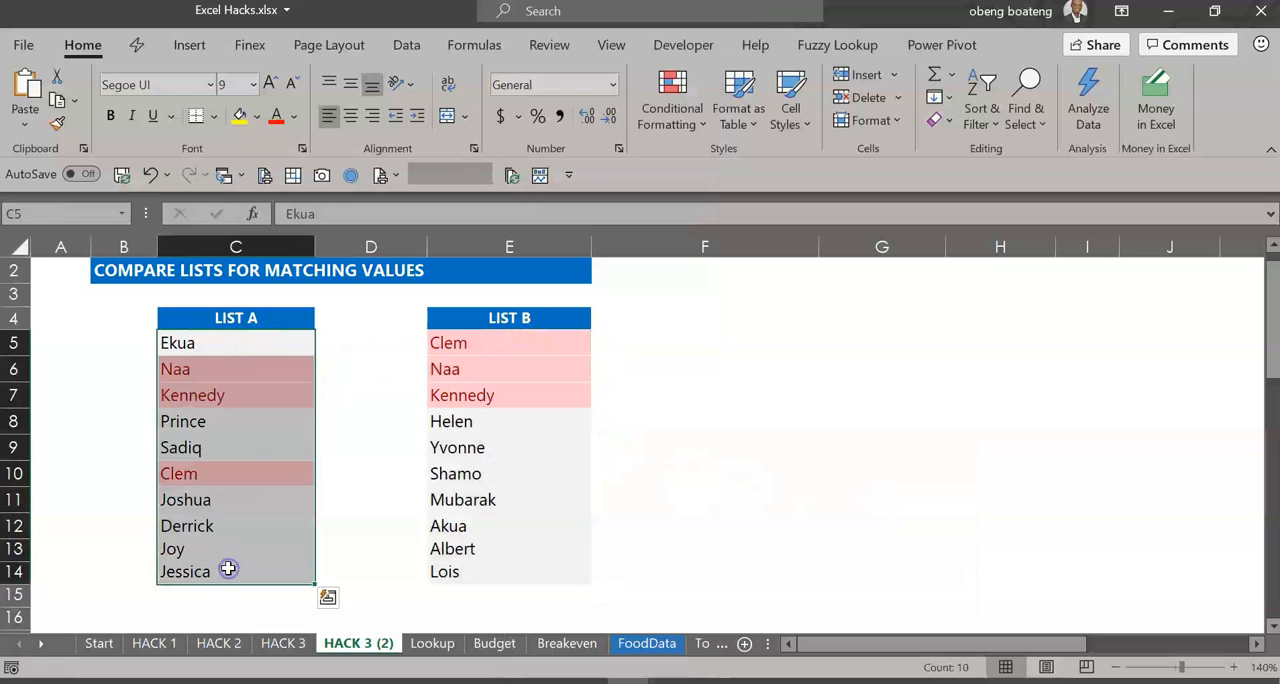
right_click(239, 341)
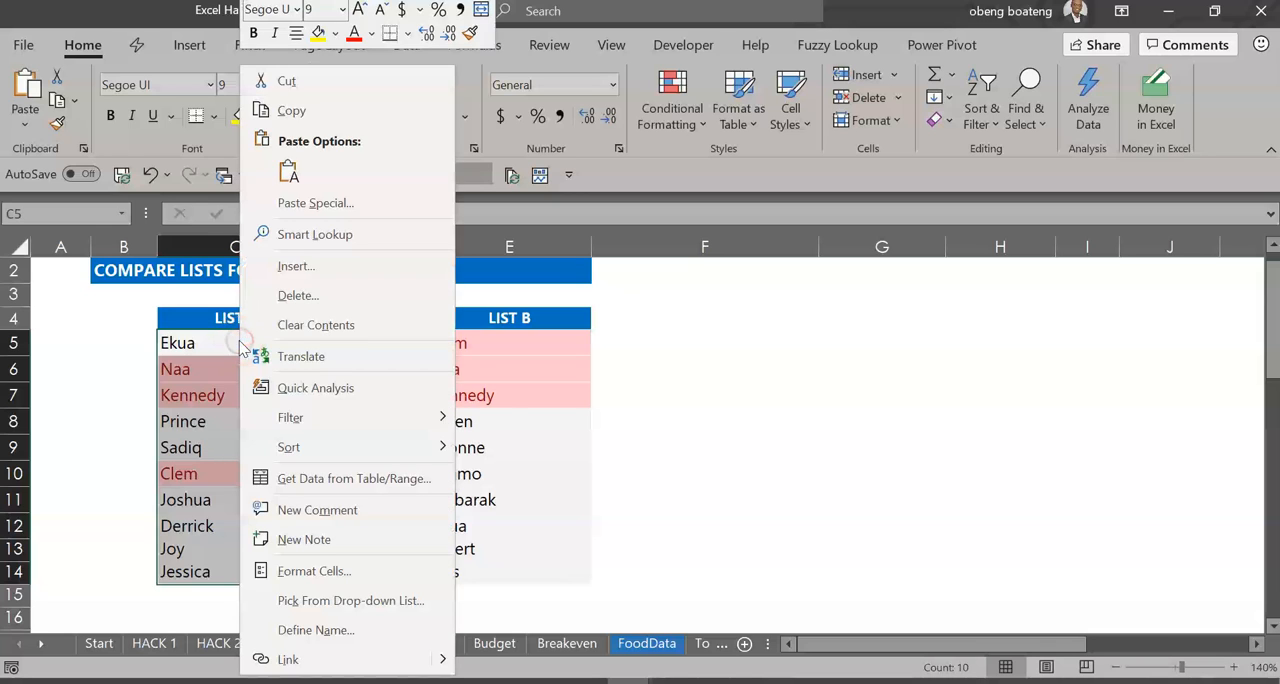
mouse_move(333, 462)
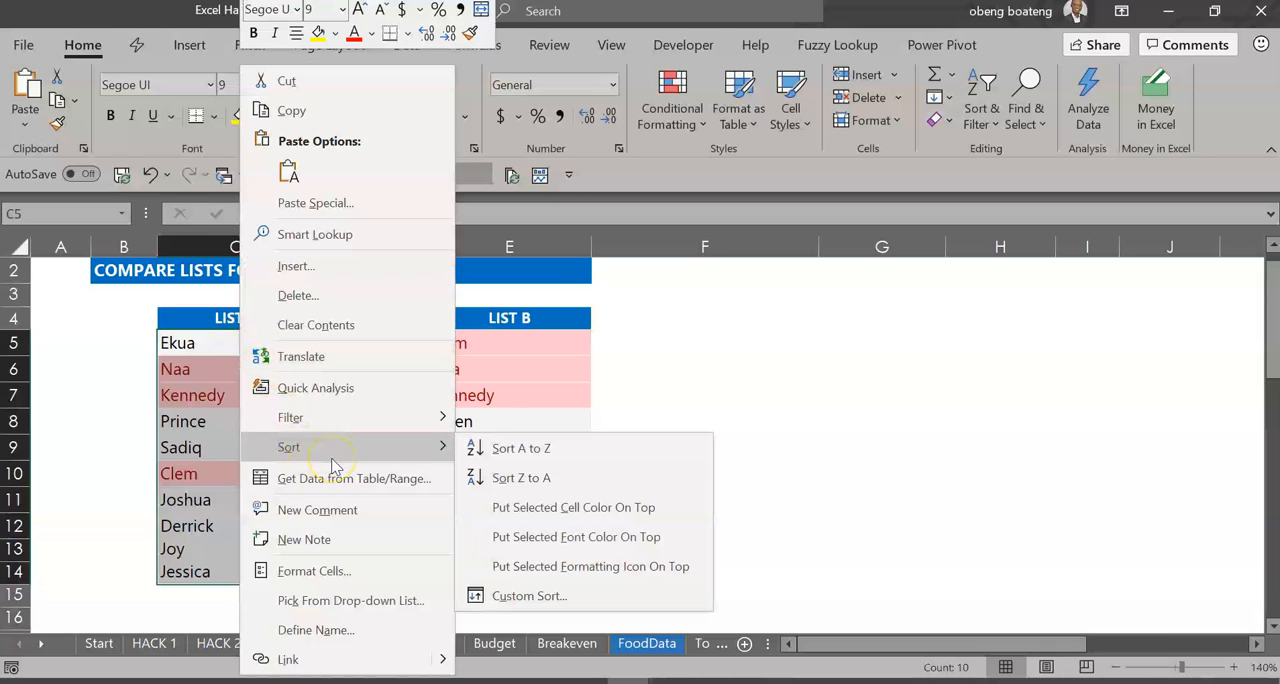
click(533, 394)
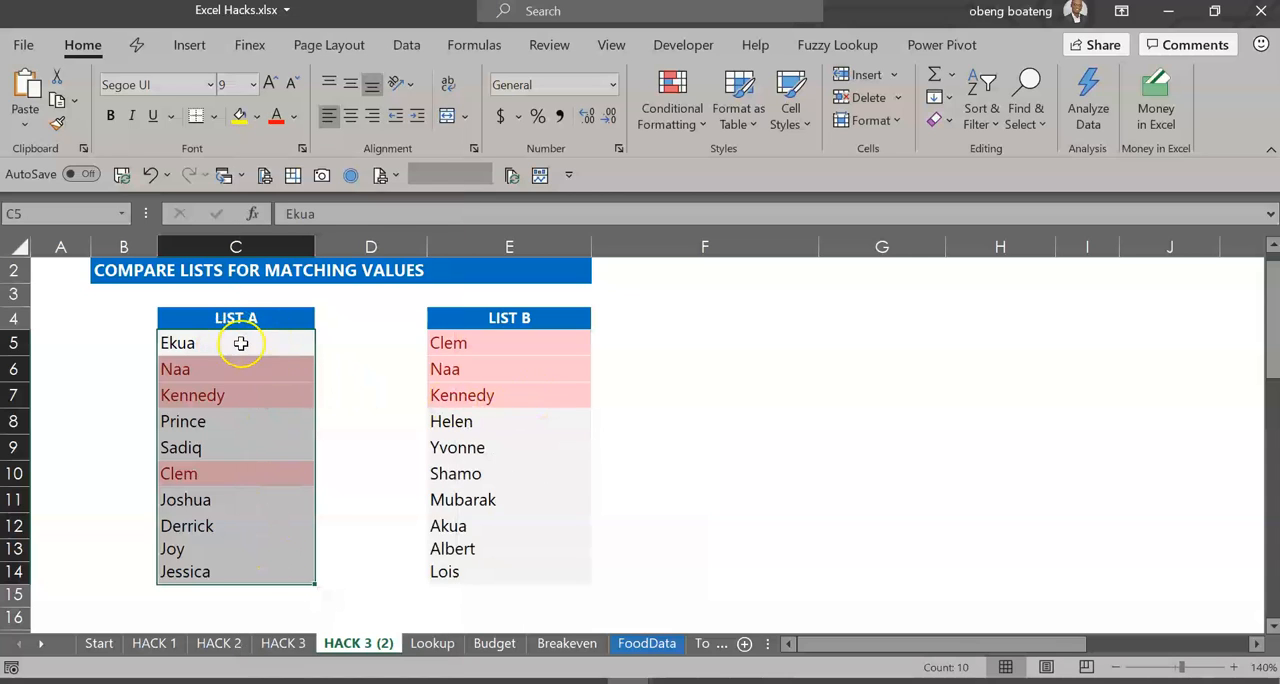
key(Tab)
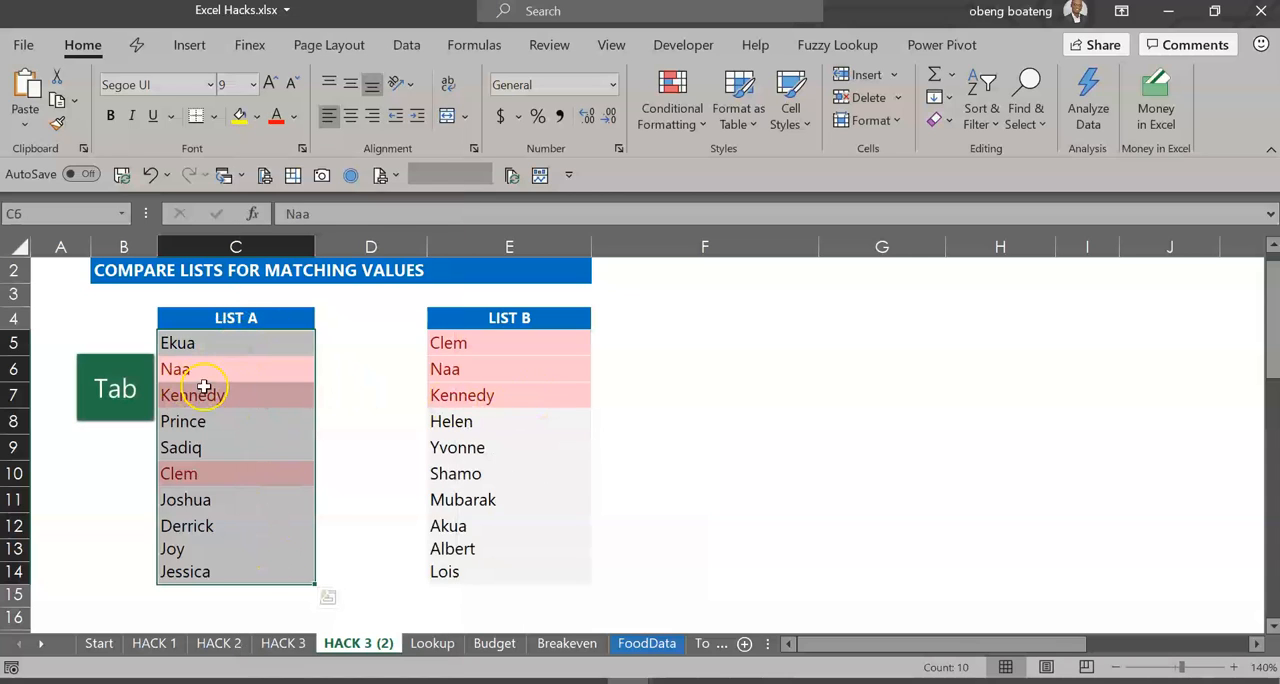
click(189, 370)
- Sort List A (C5:C14) with C6 as the active cell to put its red cell color on top
drag(221, 340, 210, 576)
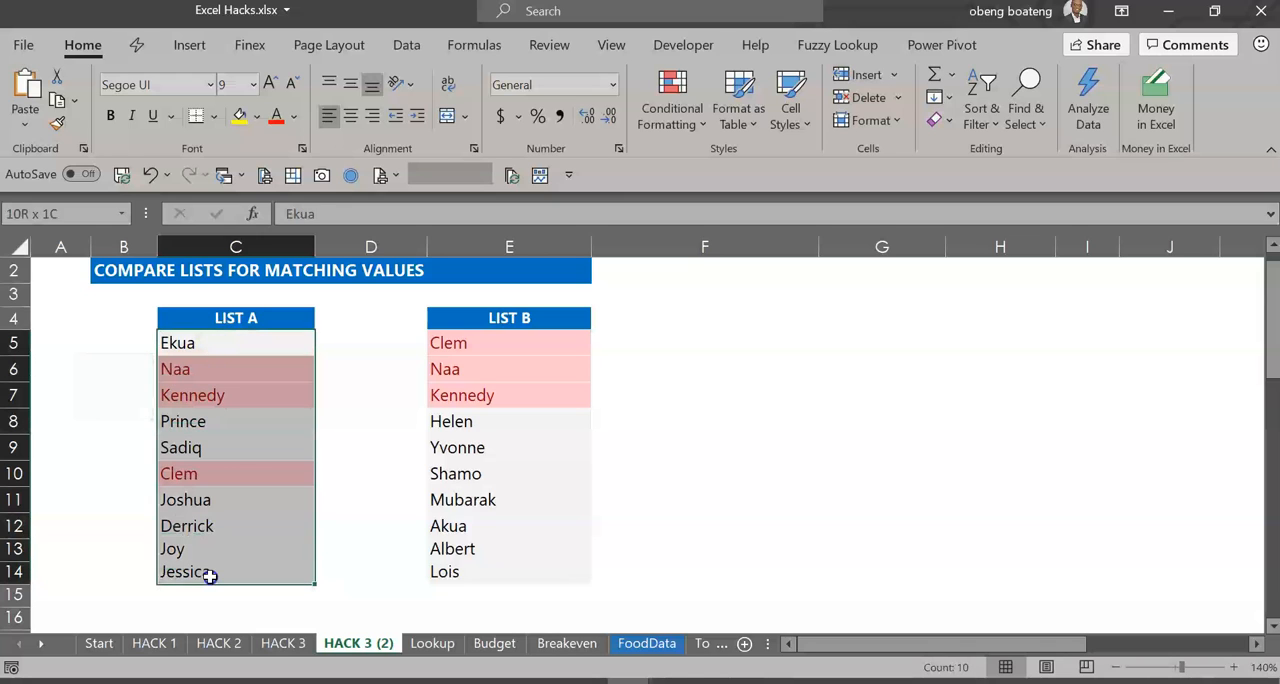
key(Tab)
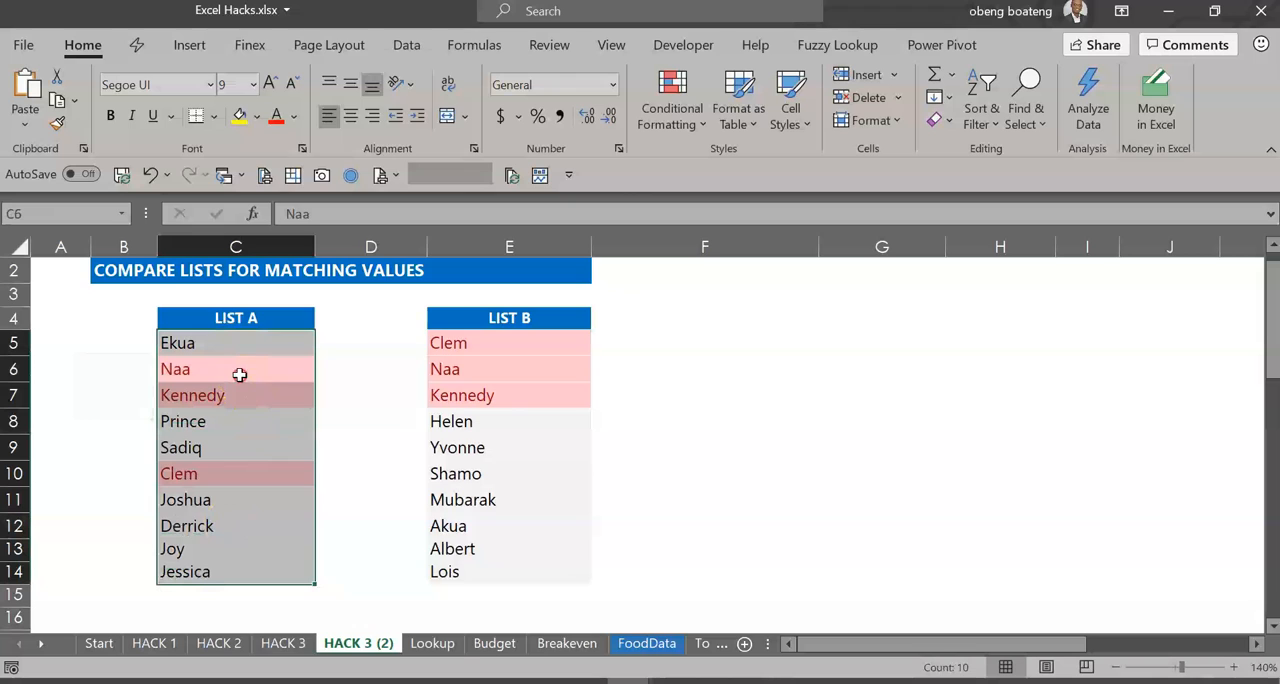
right_click(240, 374)
mouse_move(372, 450)
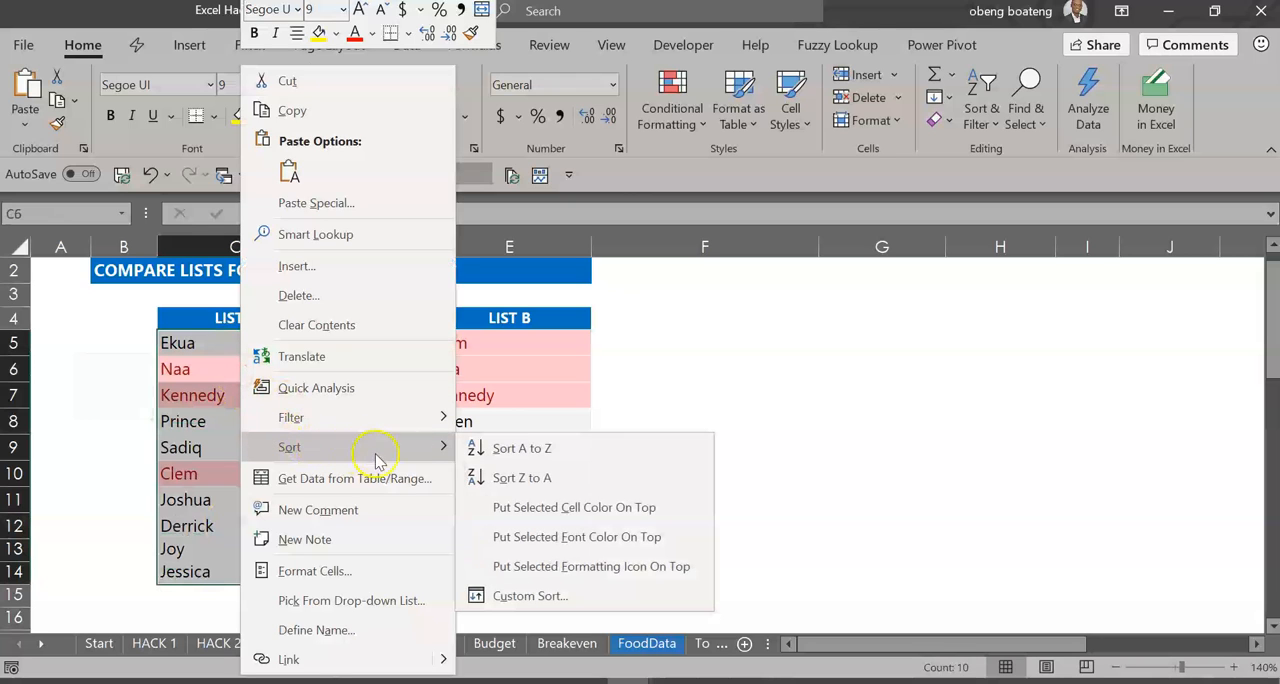
click(521, 511)
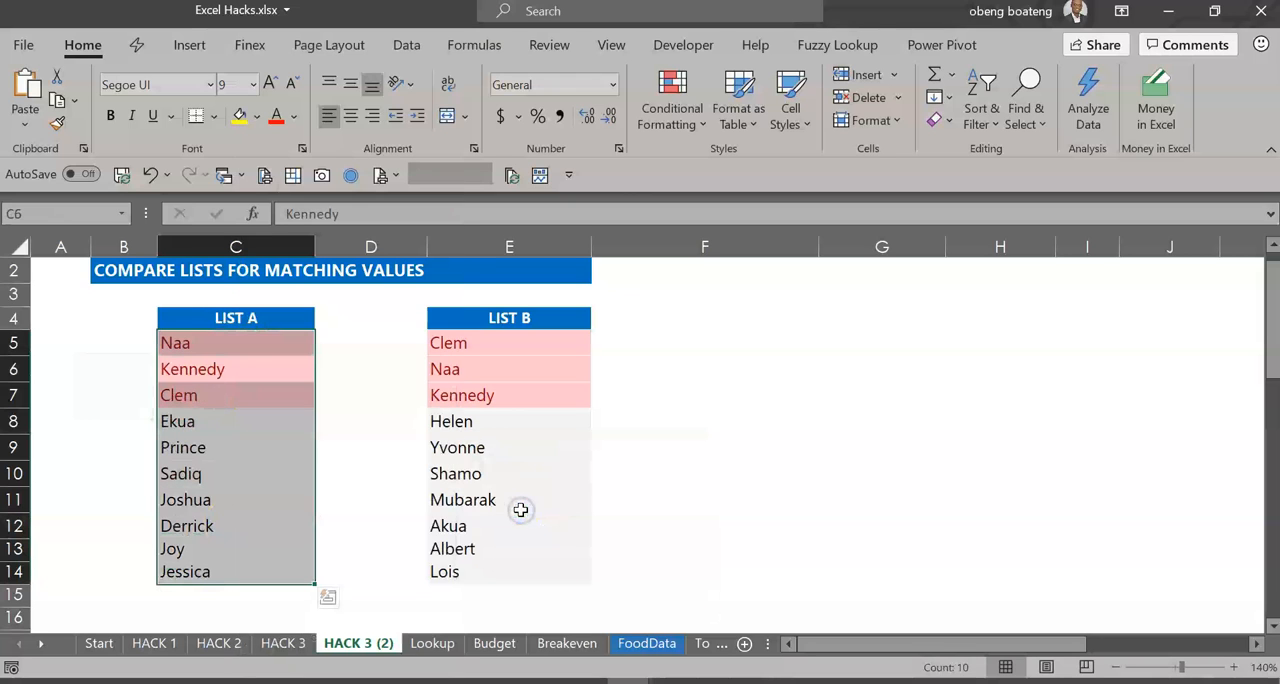
click(289, 436)
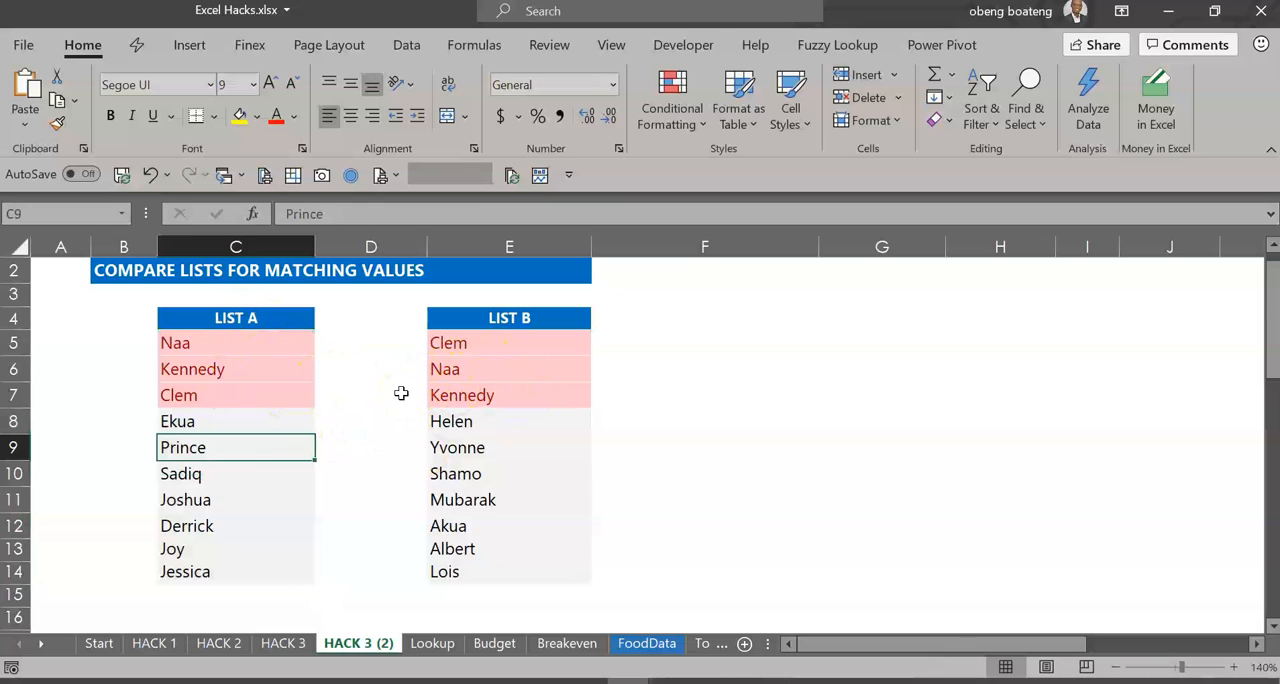
- Undo the color sorts of both lists and the duplicate-values highlighting
key(ctrl+z)
key(ctrl+z)
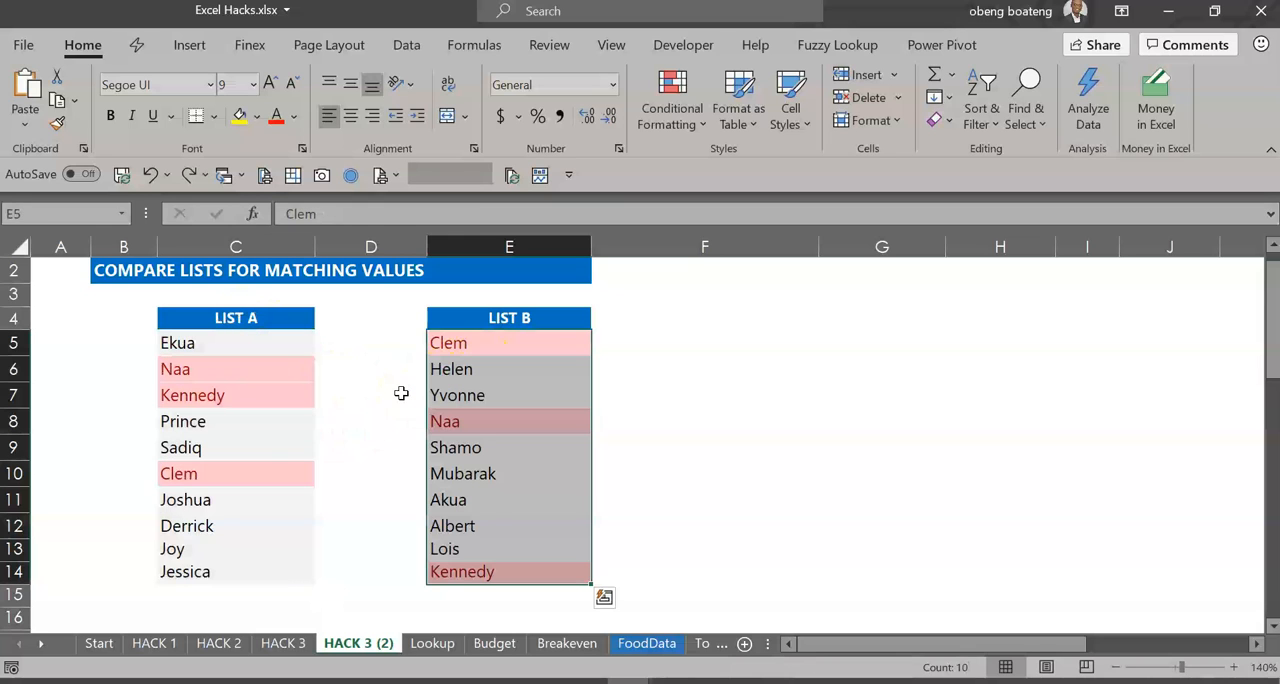
key(ctrl+z)
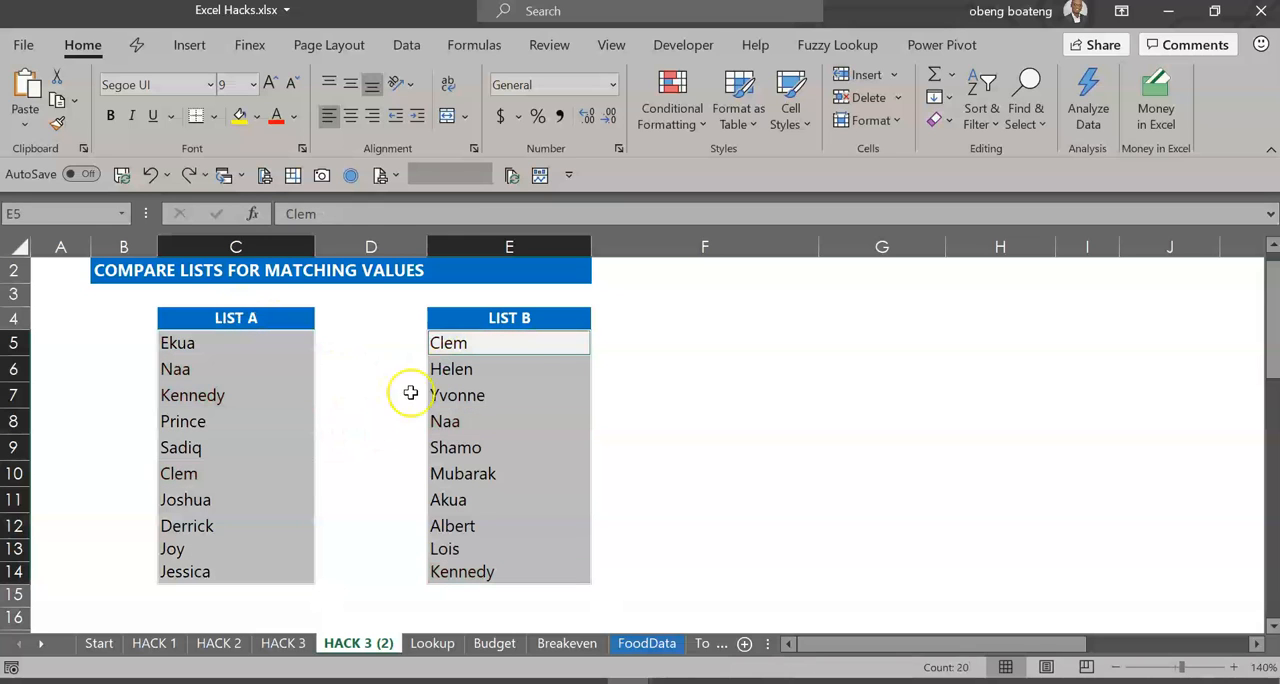
- Begin a formula in F5 with an IF whose OR test compares E5 against the absolute range $C$5:$C$14
click(709, 339)
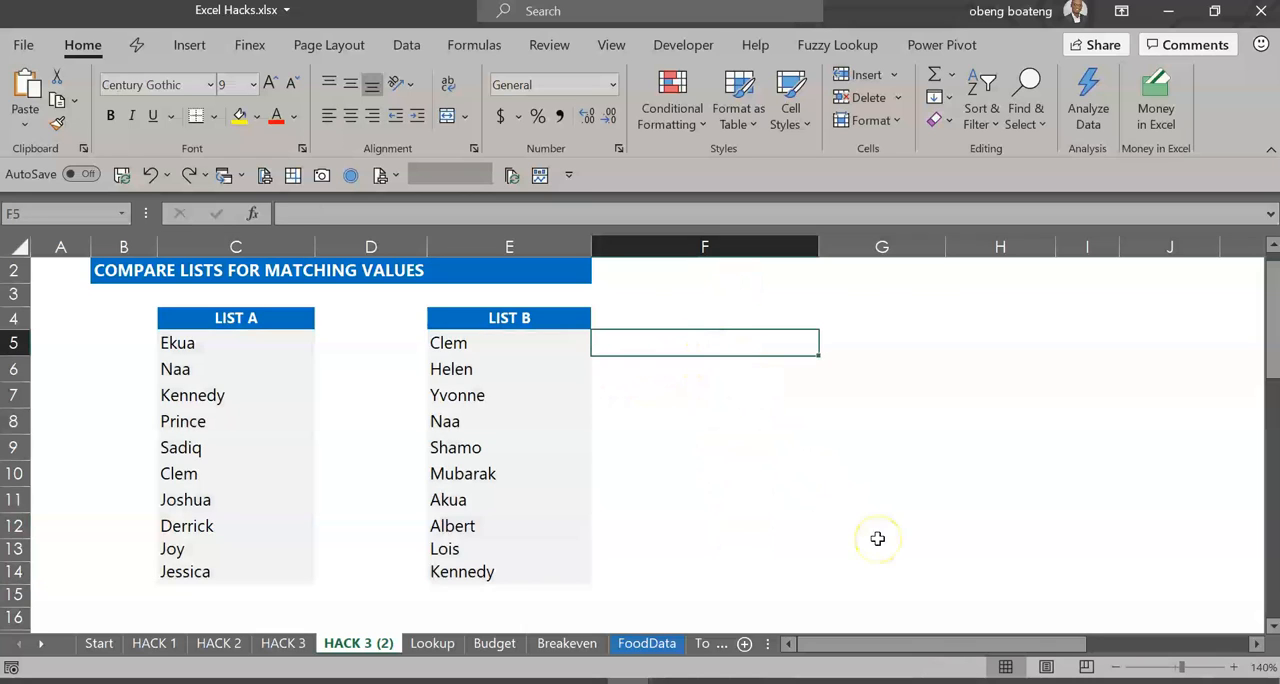
text(=)
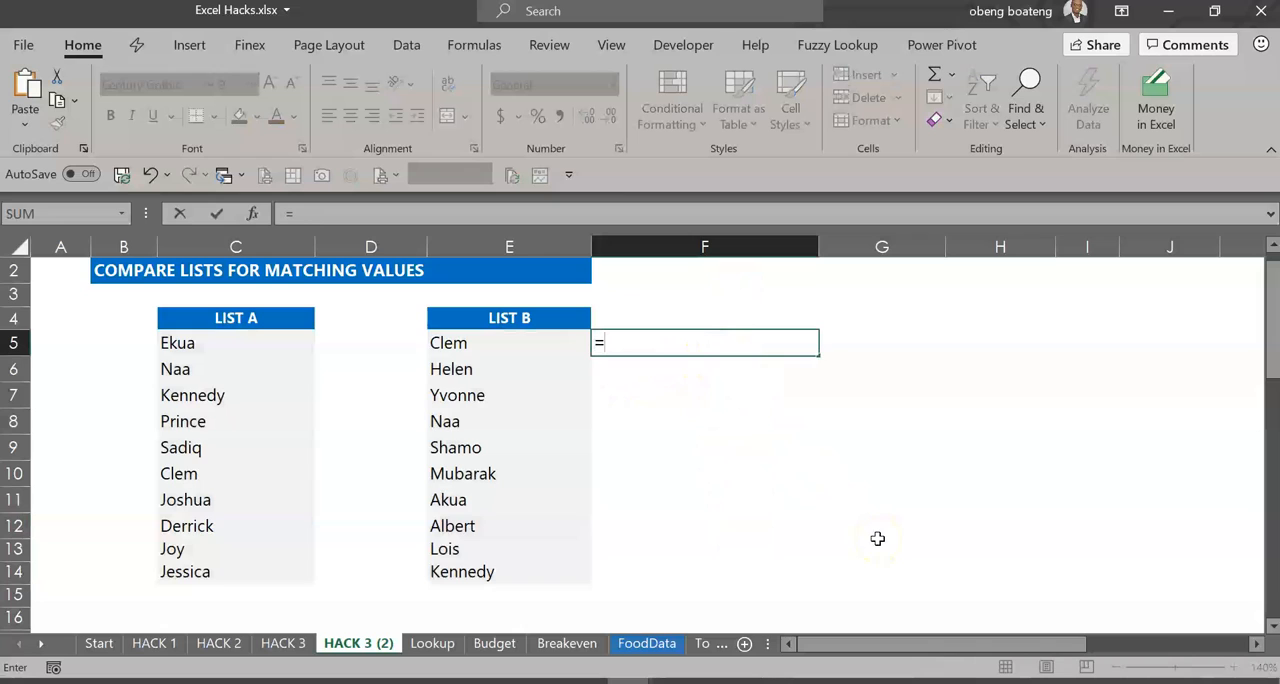
text(IF()
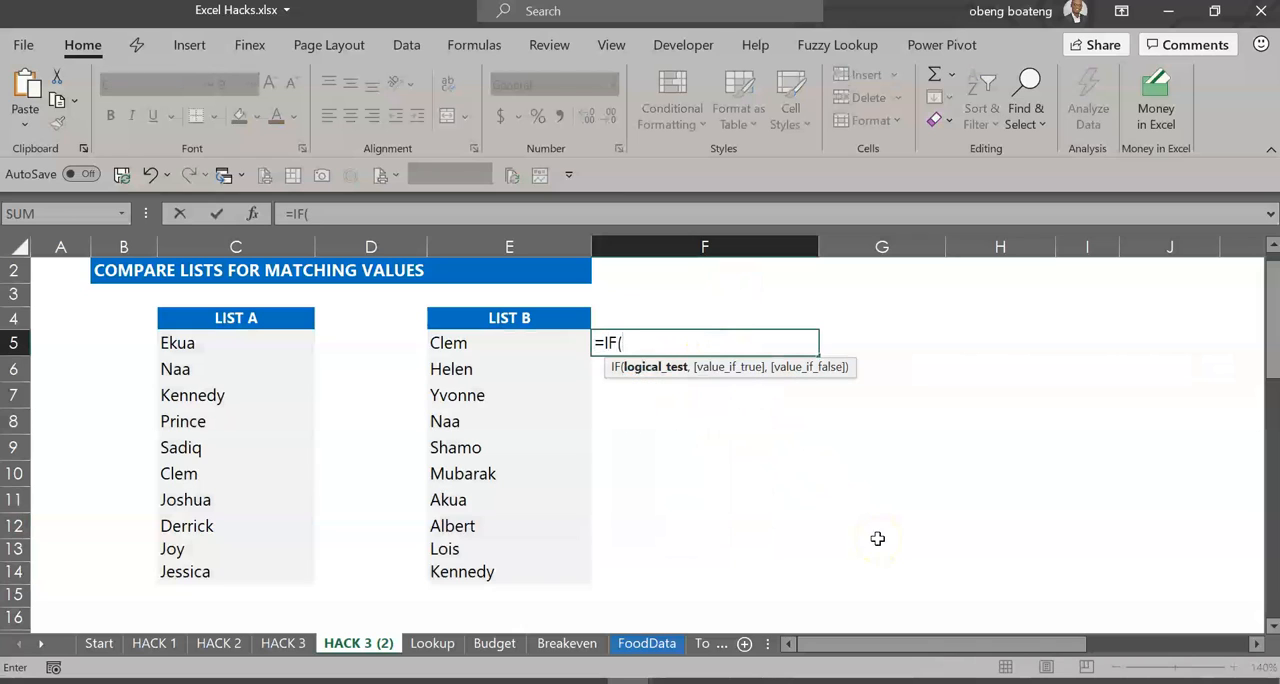
text(OR()
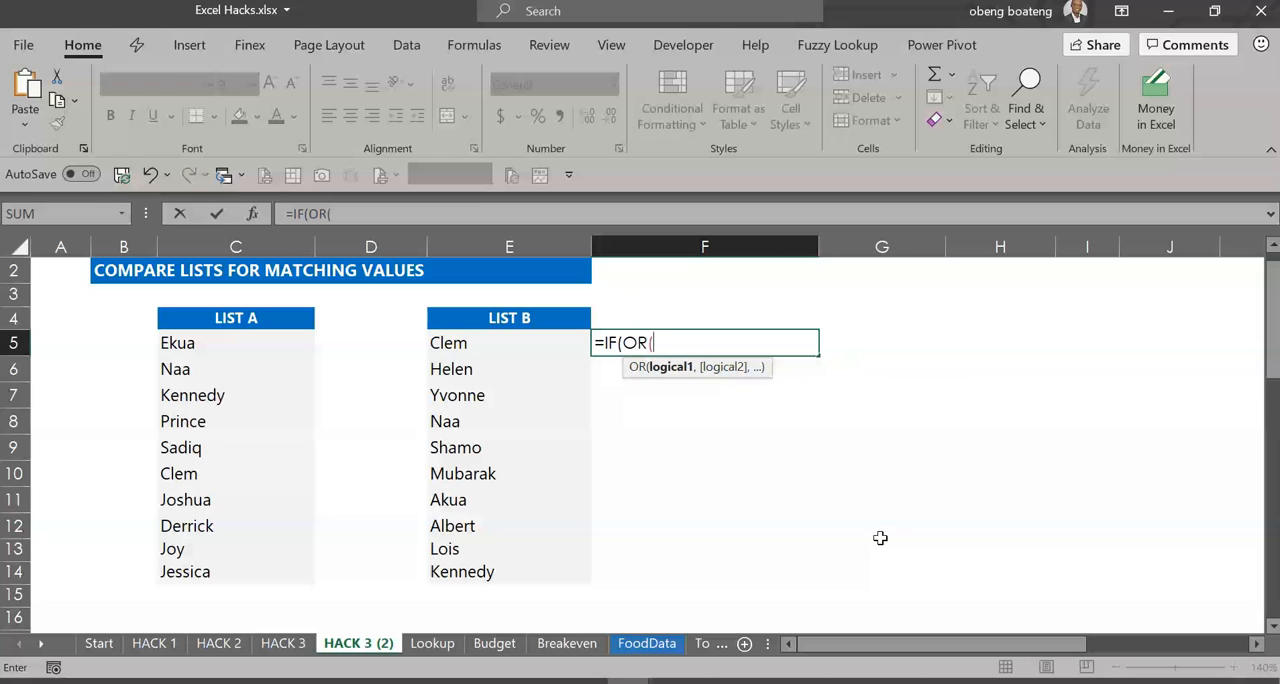
click(516, 352)
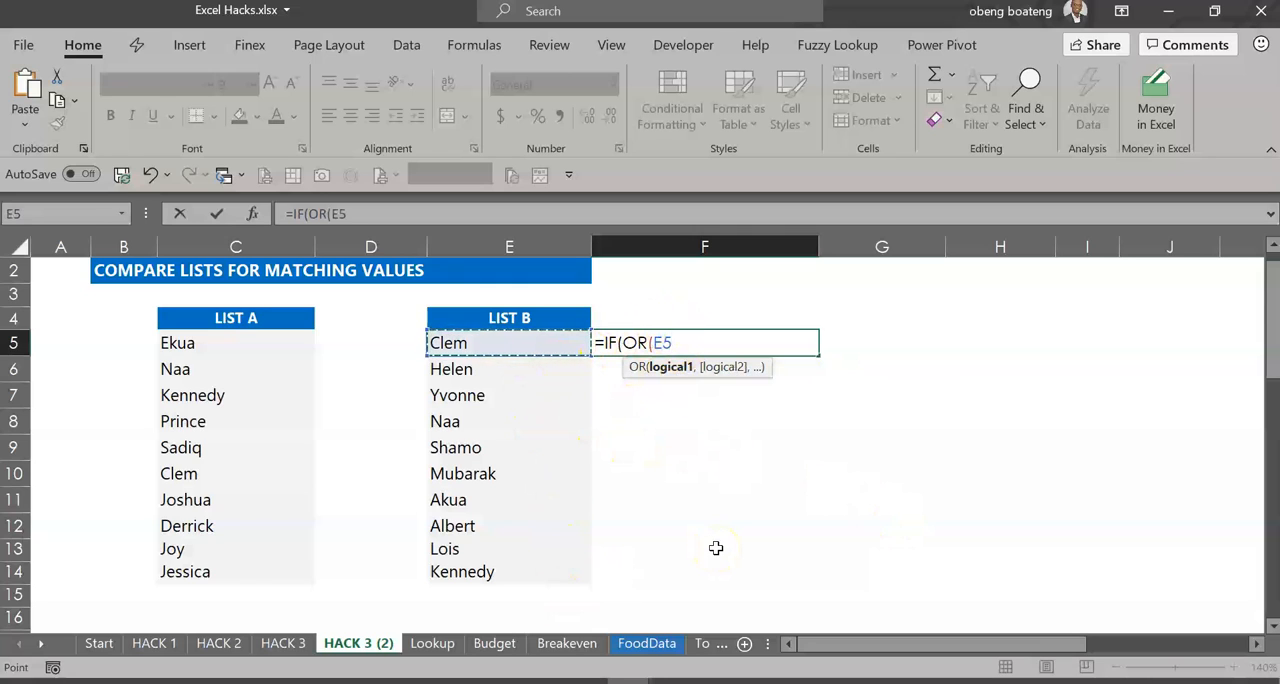
text(=)
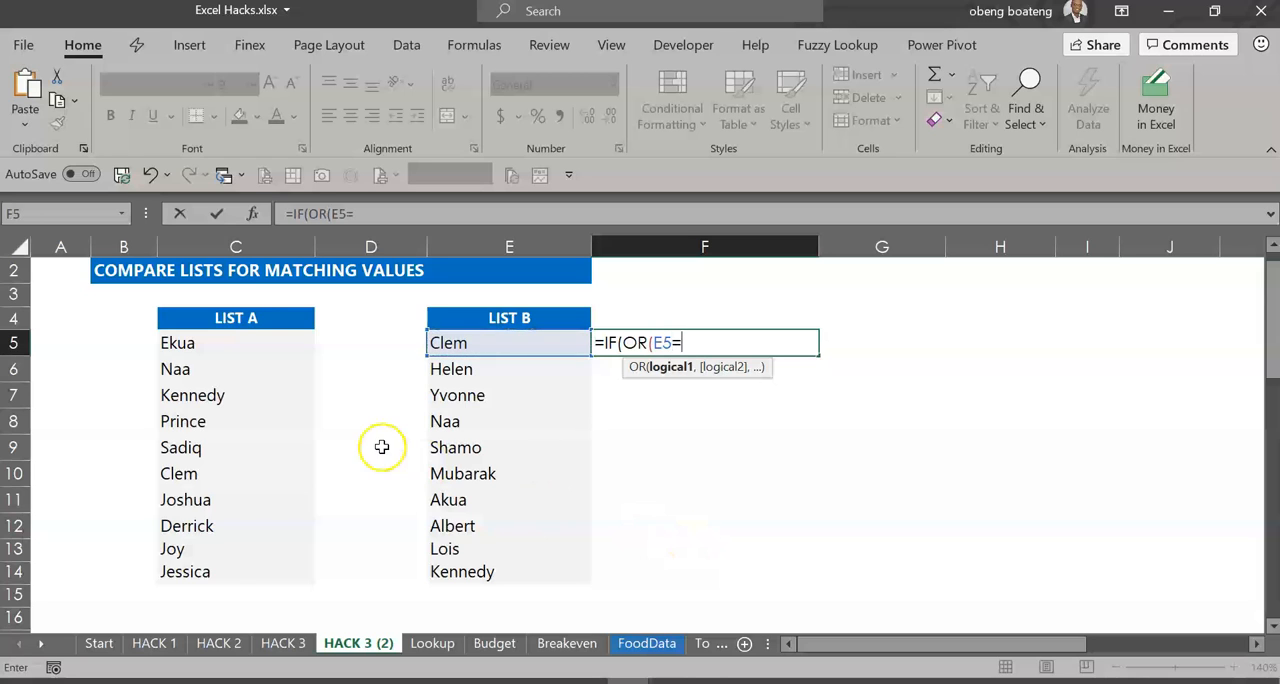
drag(260, 338, 256, 578)
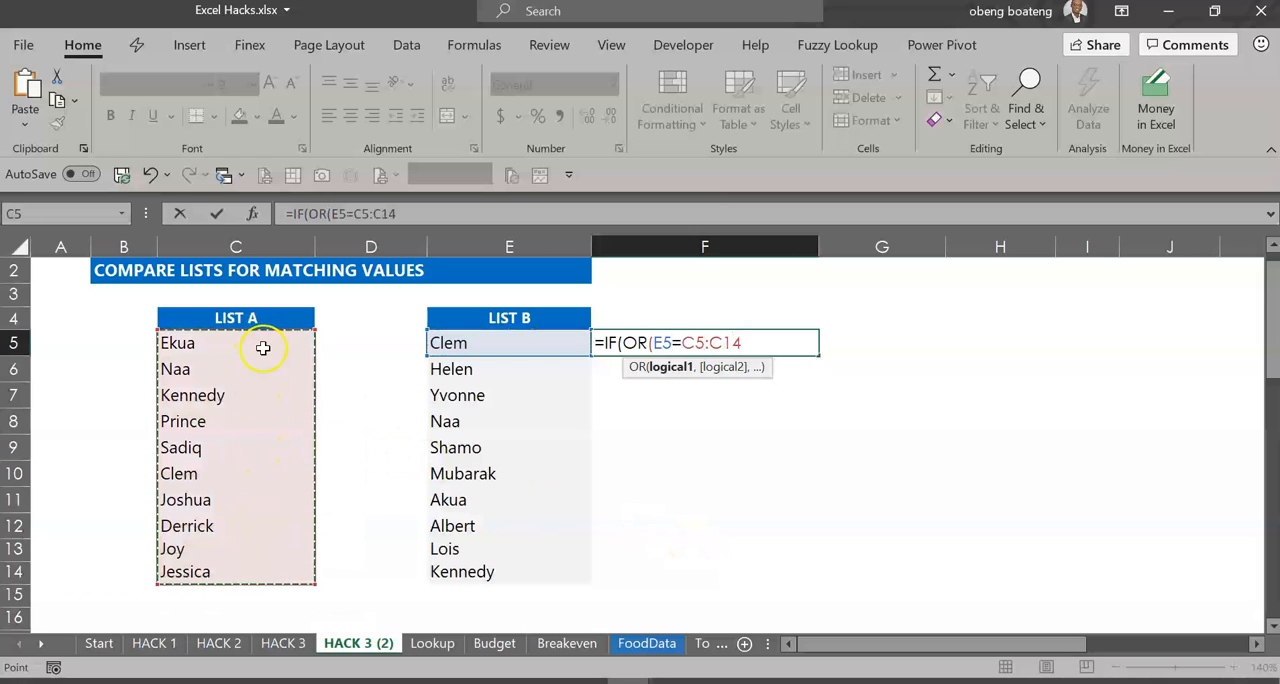
key(F4)
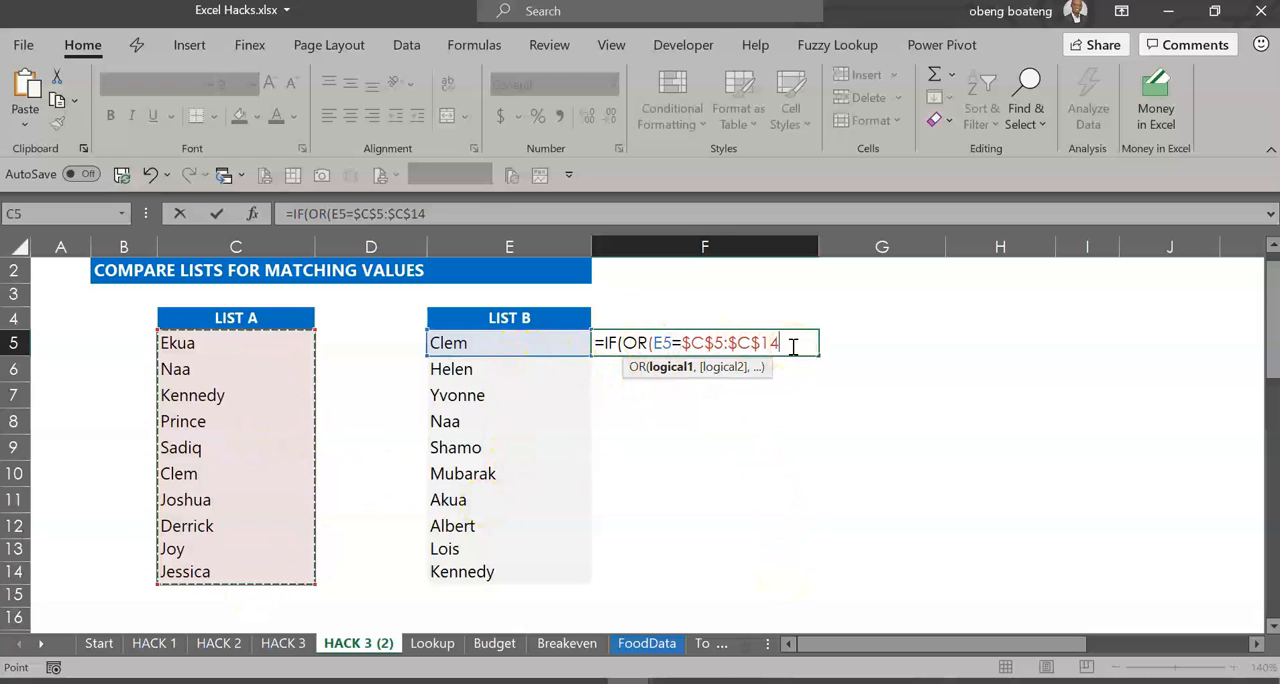
text())
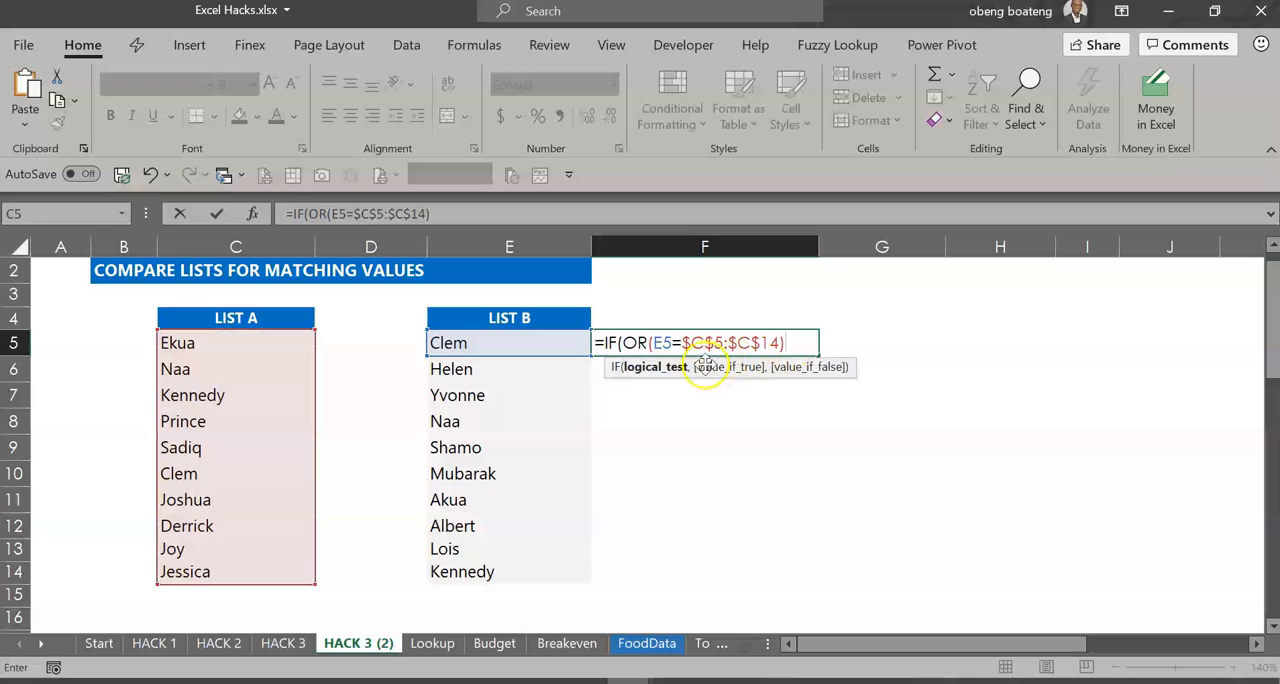
- Complete the F5 formula so it returns "Present" when true and "Not present" when false, and enter it
text(,"Present)
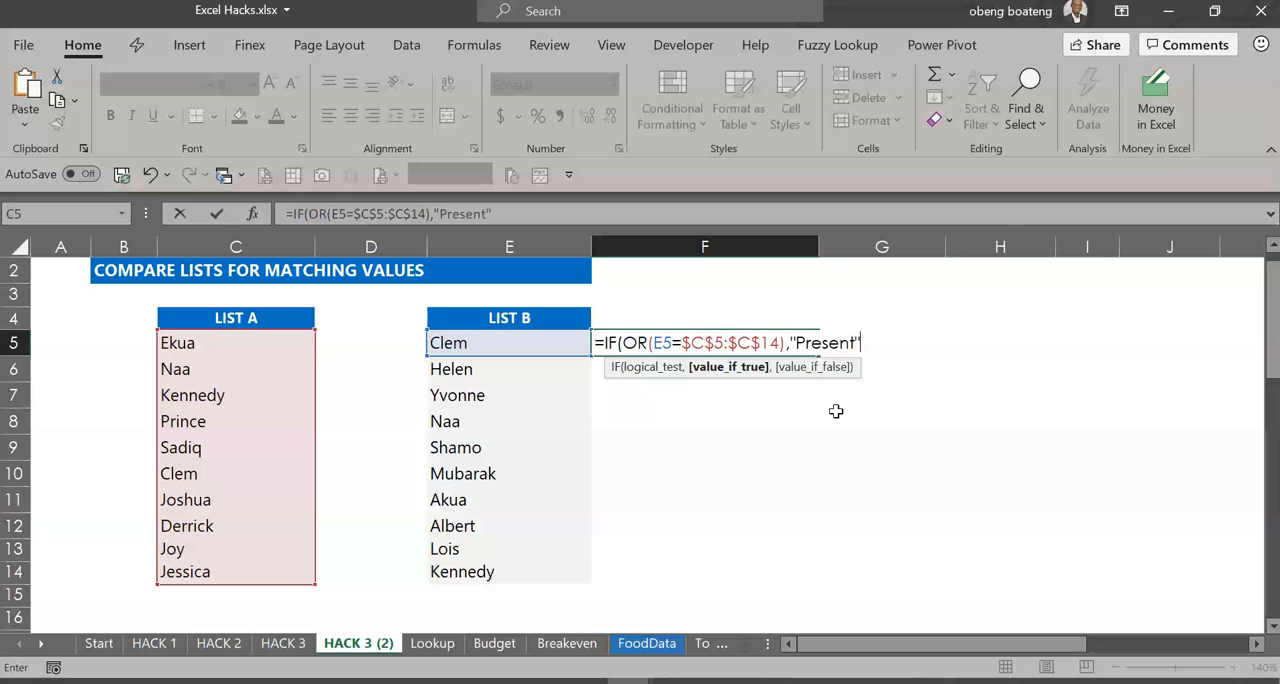
text(,"N)
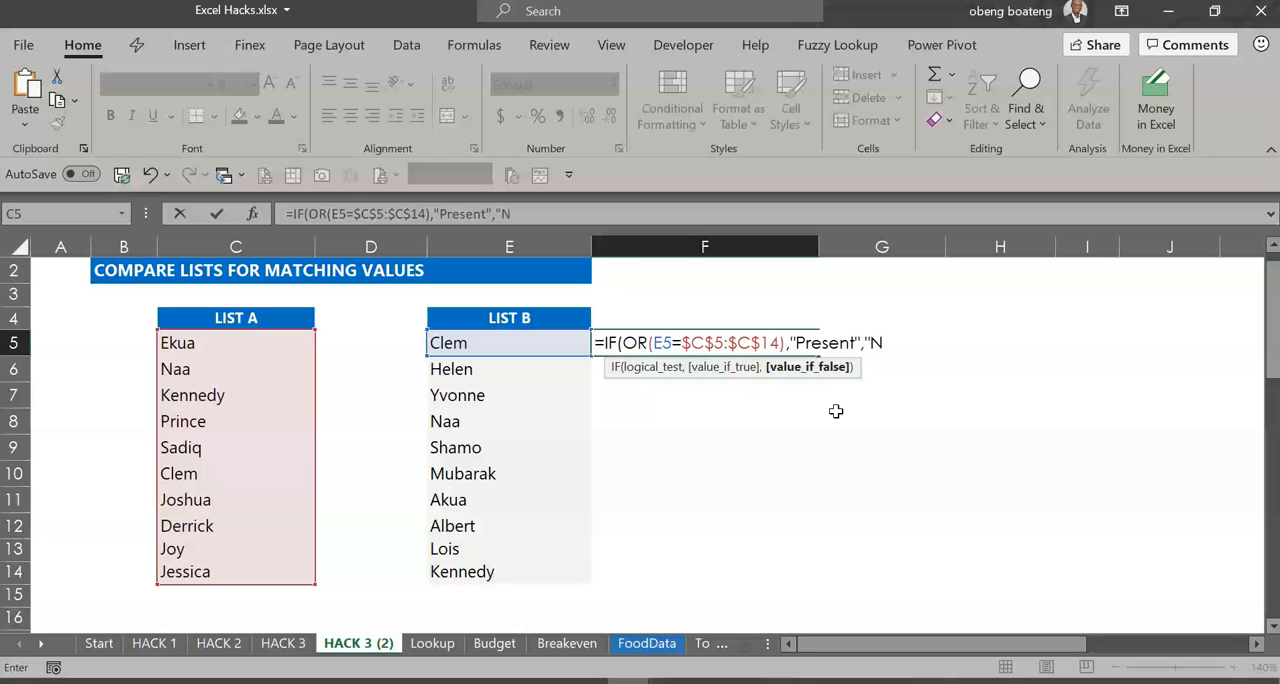
text(ot present"))
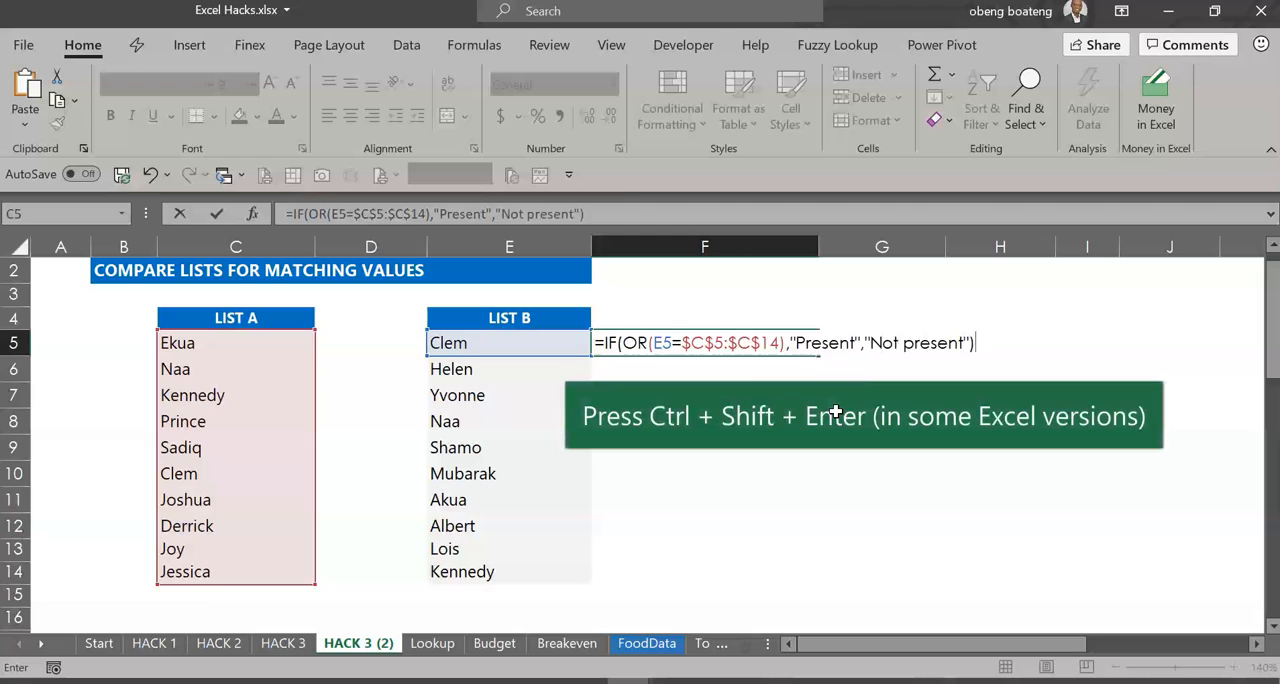
key(Return)
- Copy the F5 formula down to F14 beside List B, and clear the contents of F5:F14
key(Up)
drag(820, 360, 812, 585)
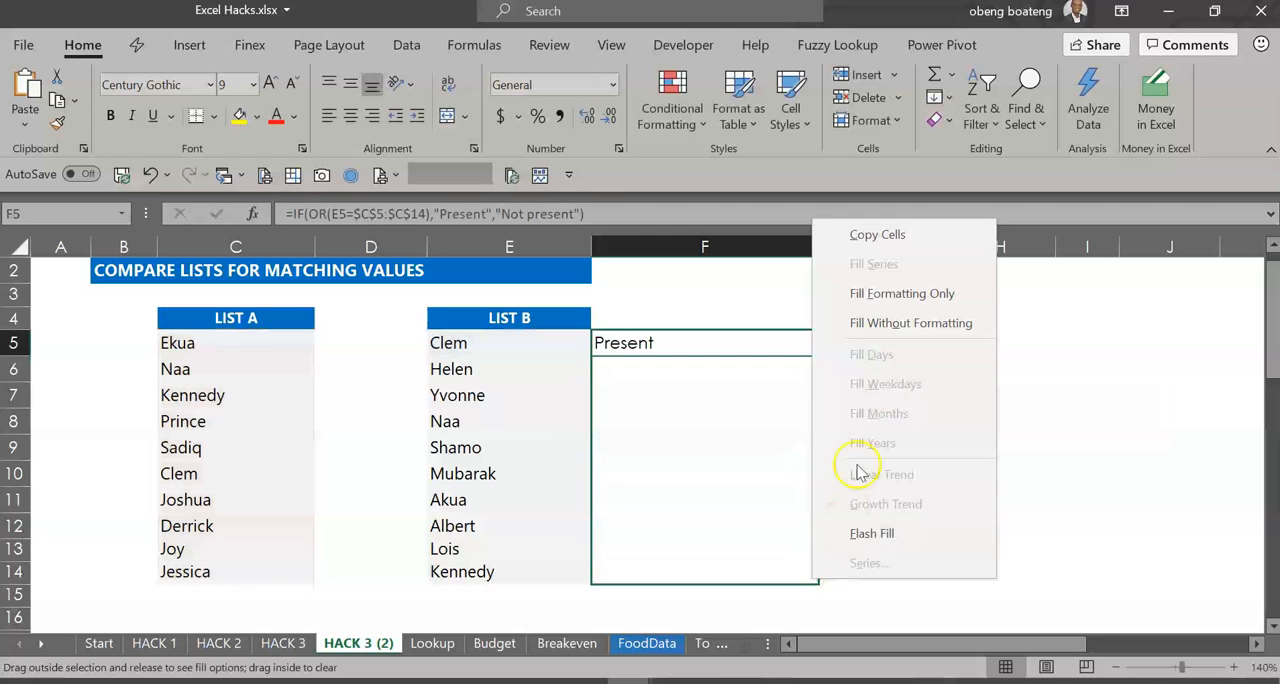
click(891, 234)
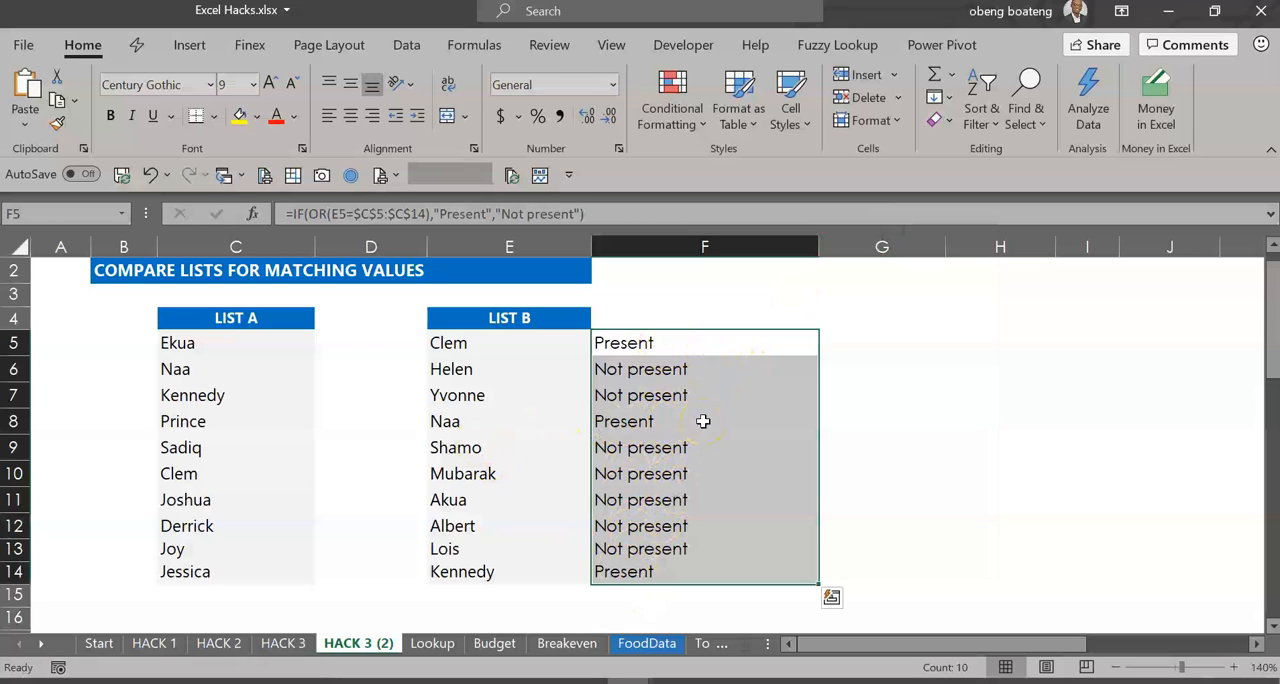
key(Delete)
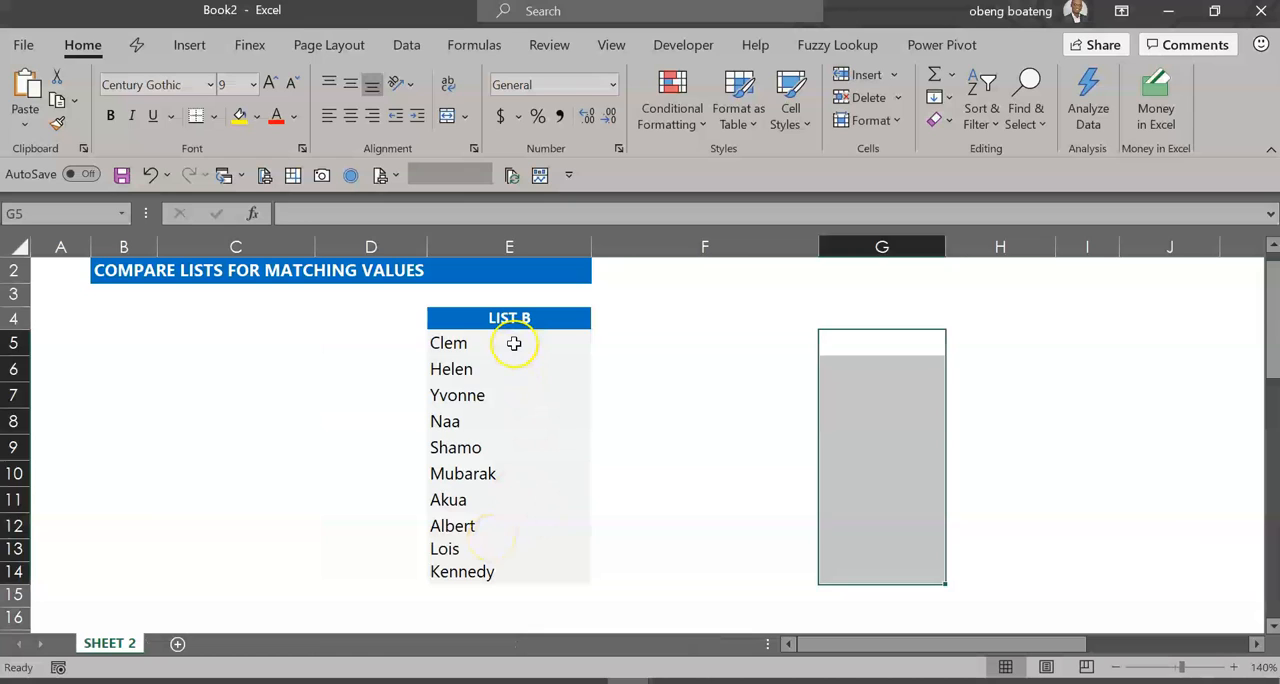
- Switch to SHEET 2 of Book2 and begin a formula in F5 with an IF and an OR test starting with E5=
click(513, 343)
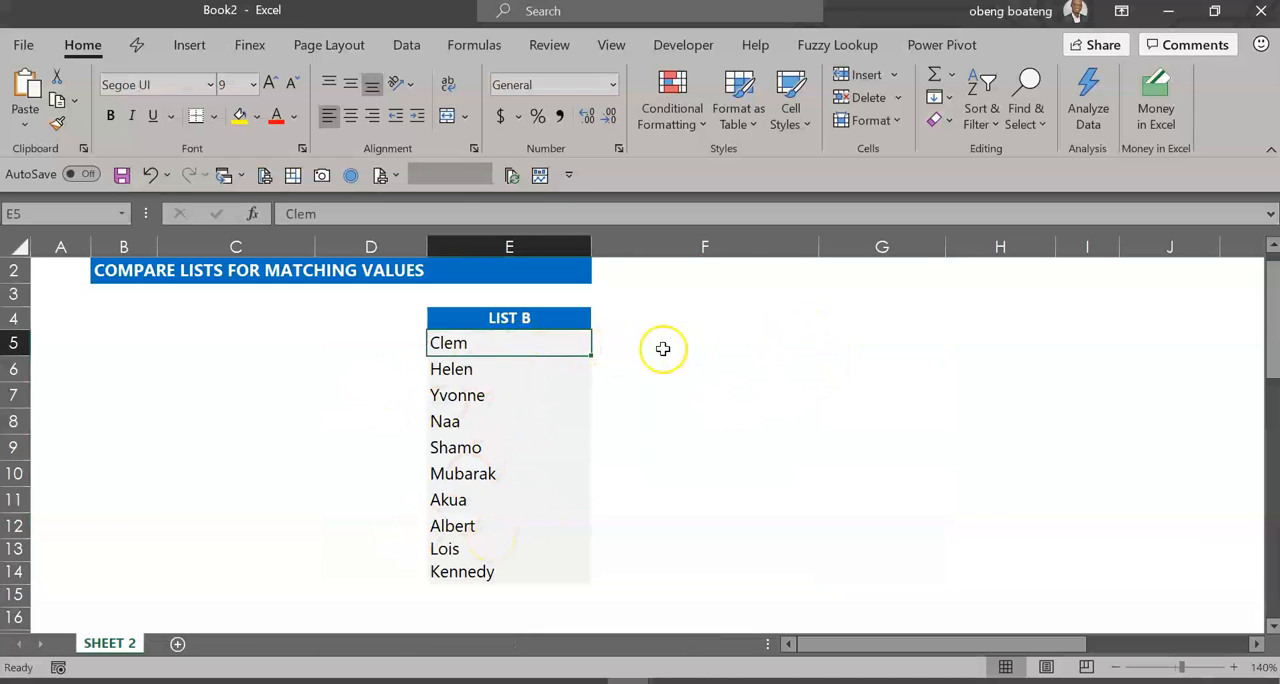
click(779, 334)
text(=)
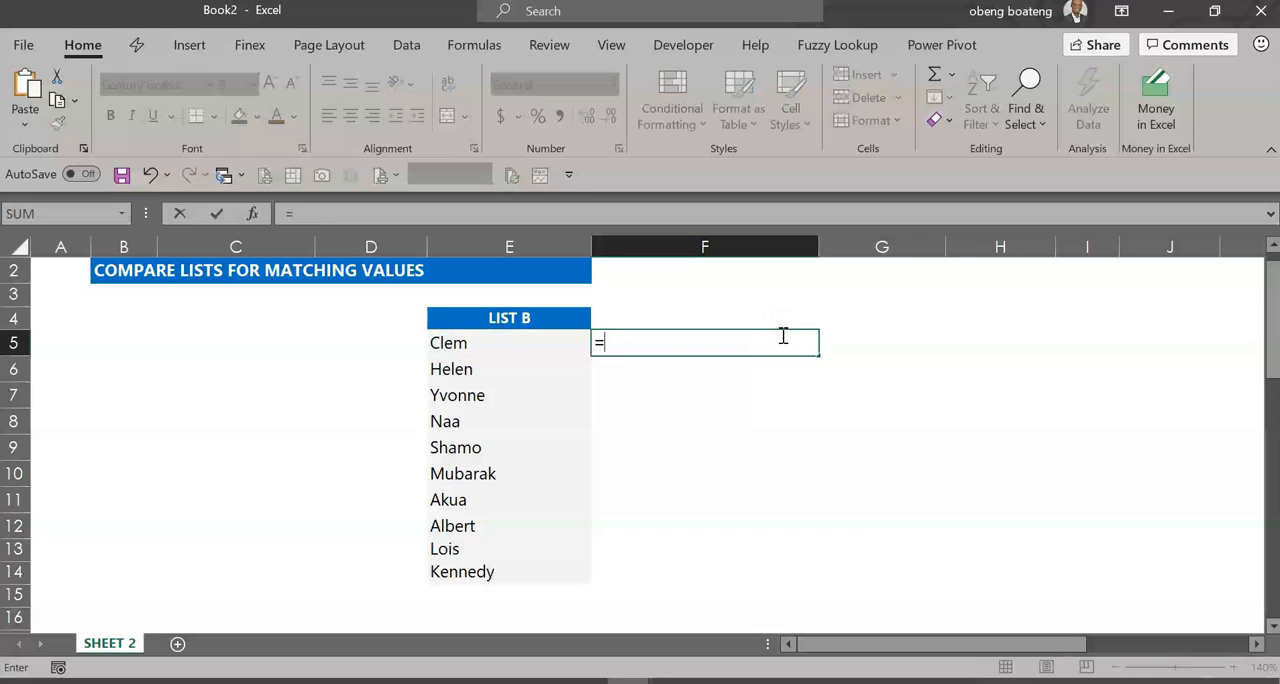
text(if)
key(Tab)
text(o)
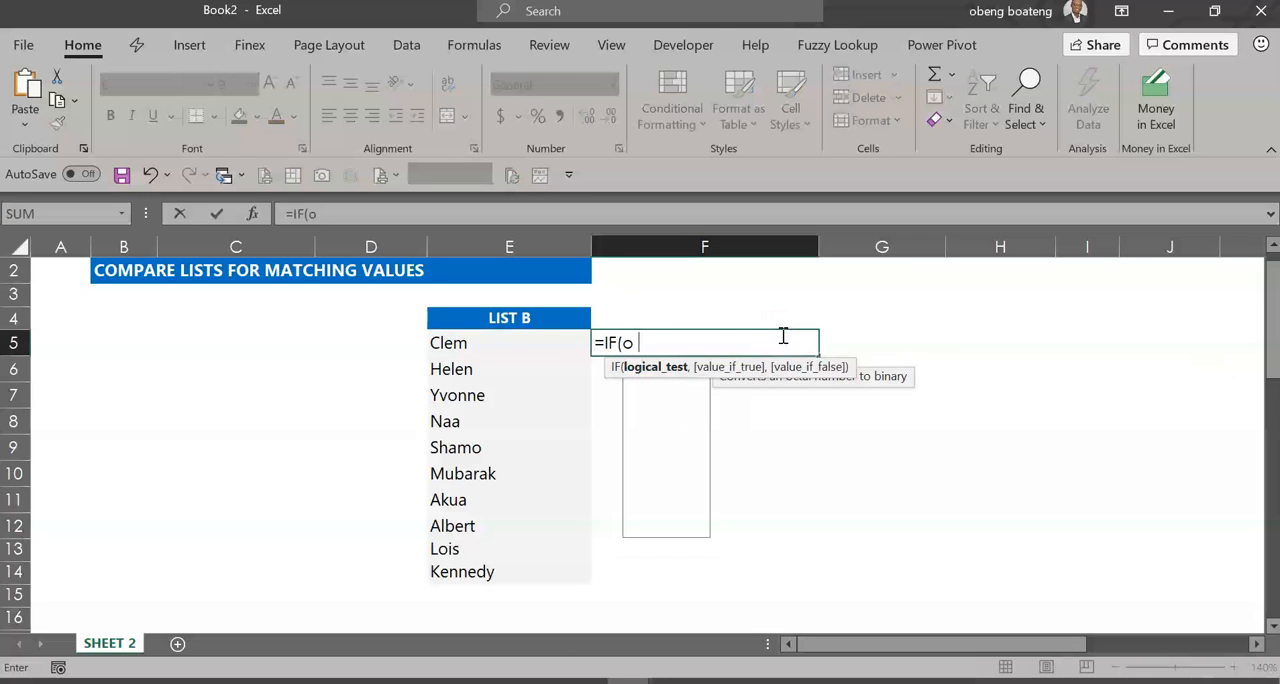
key(Tab)
click(531, 338)
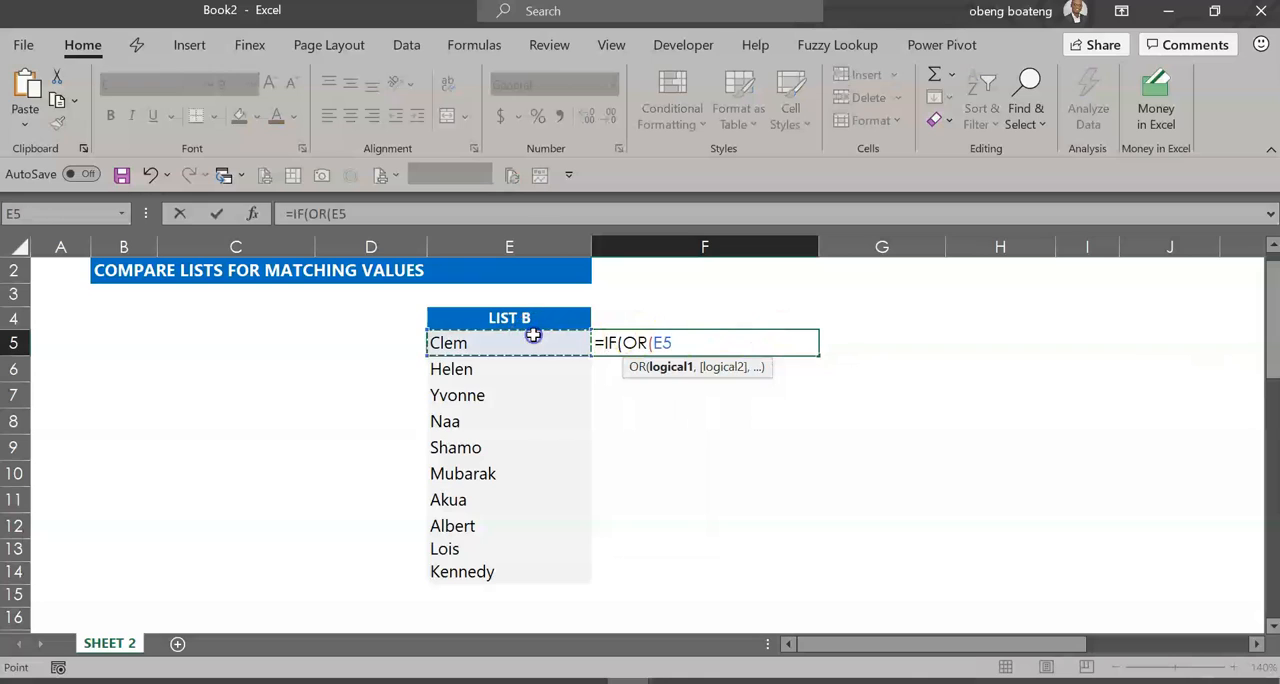
text(=)
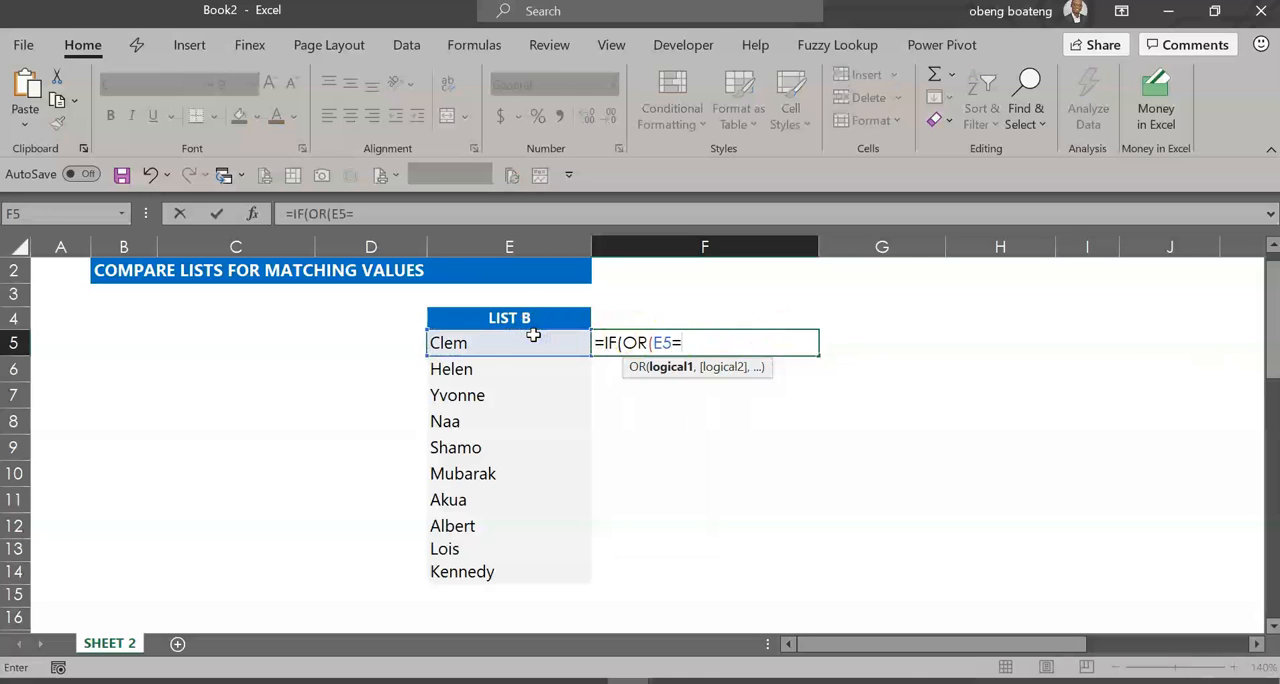
- Complete the OR test by referencing List A, $C$5:$C$14, on the HACK 3 (2) sheet of Excel Hacks.xlsx
key(ctrl+Tab)
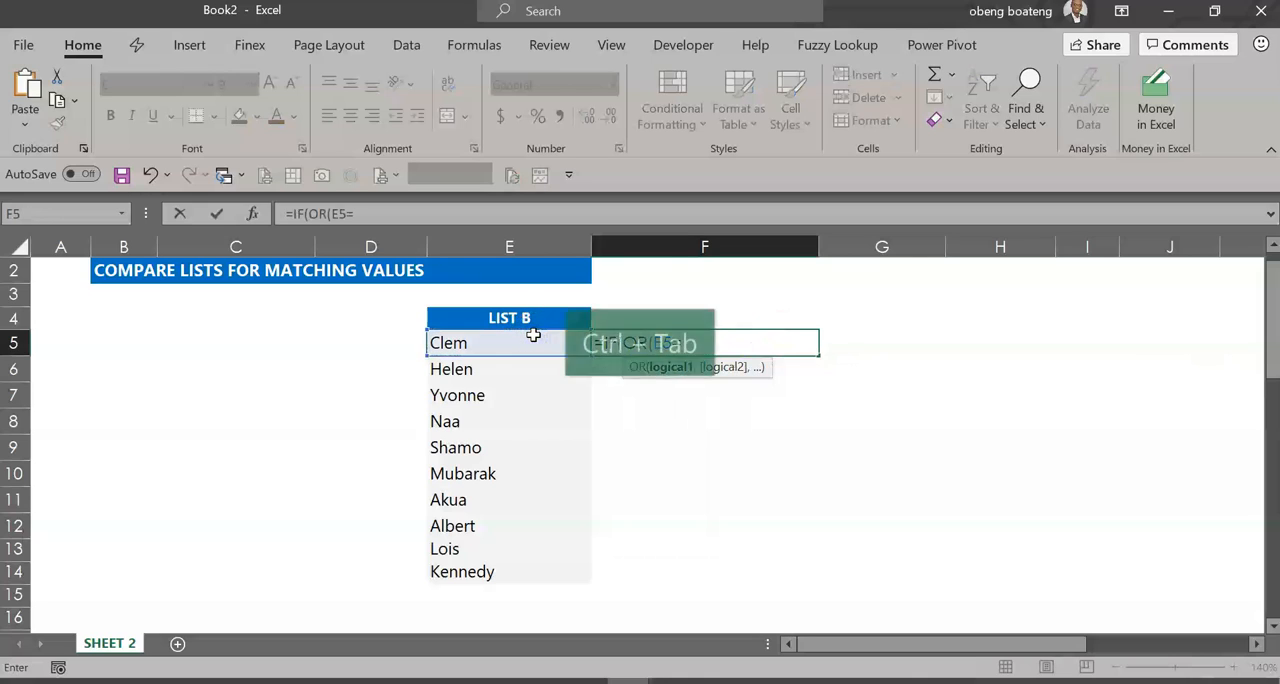
drag(271, 346, 261, 582)
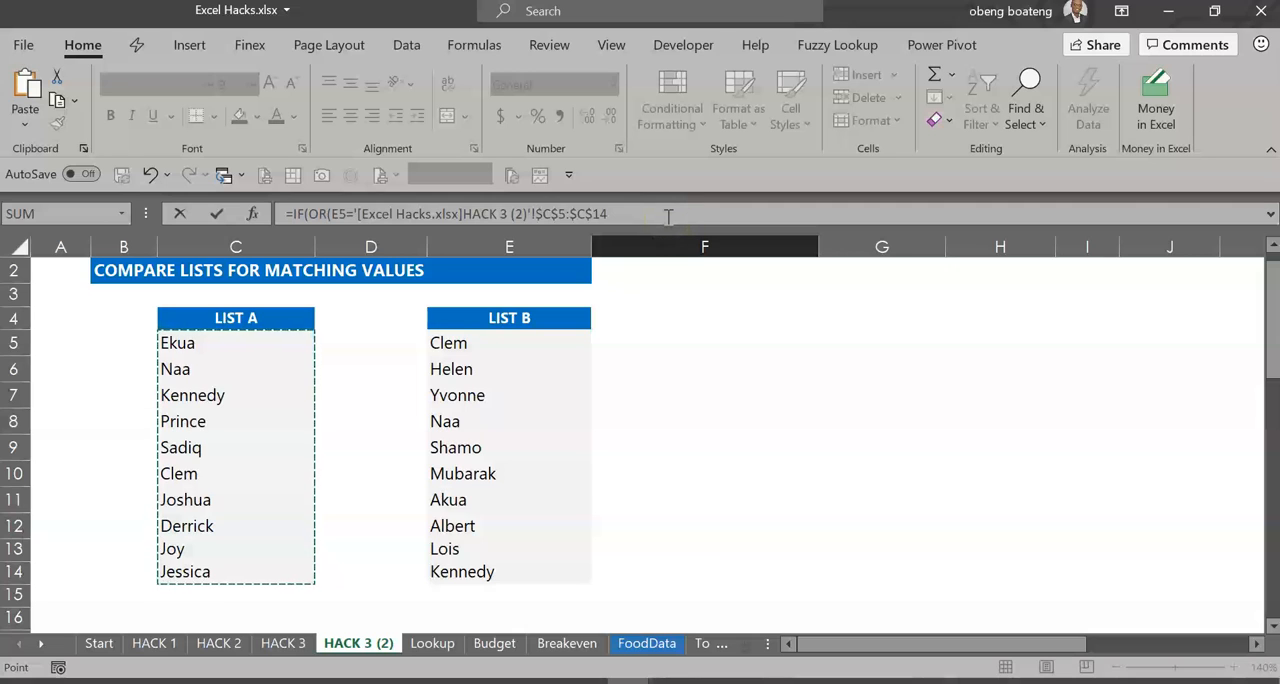
text())
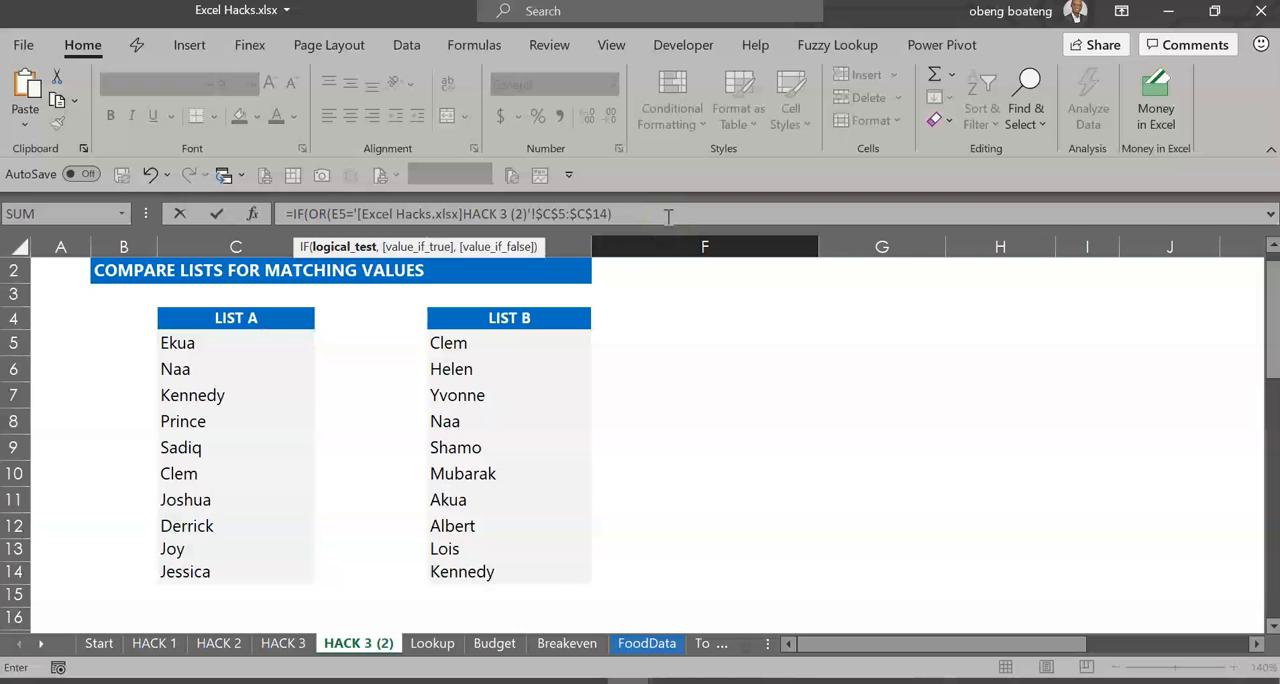
text(,)
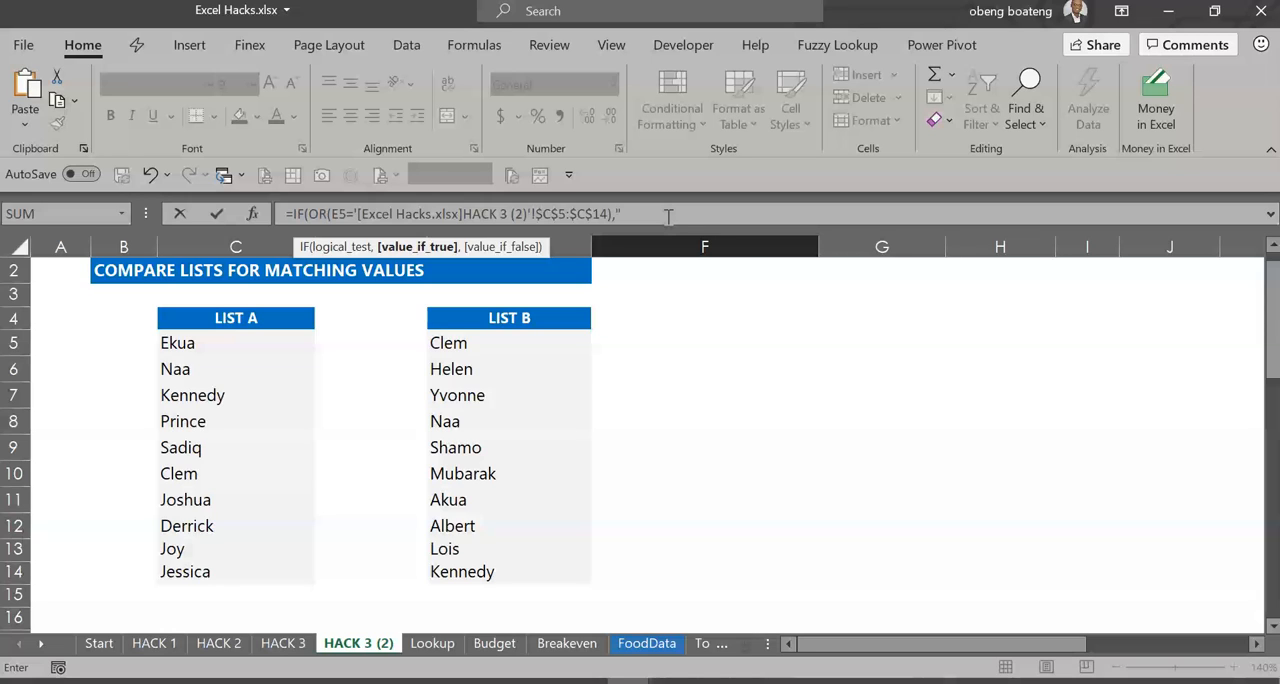
text("Present",)
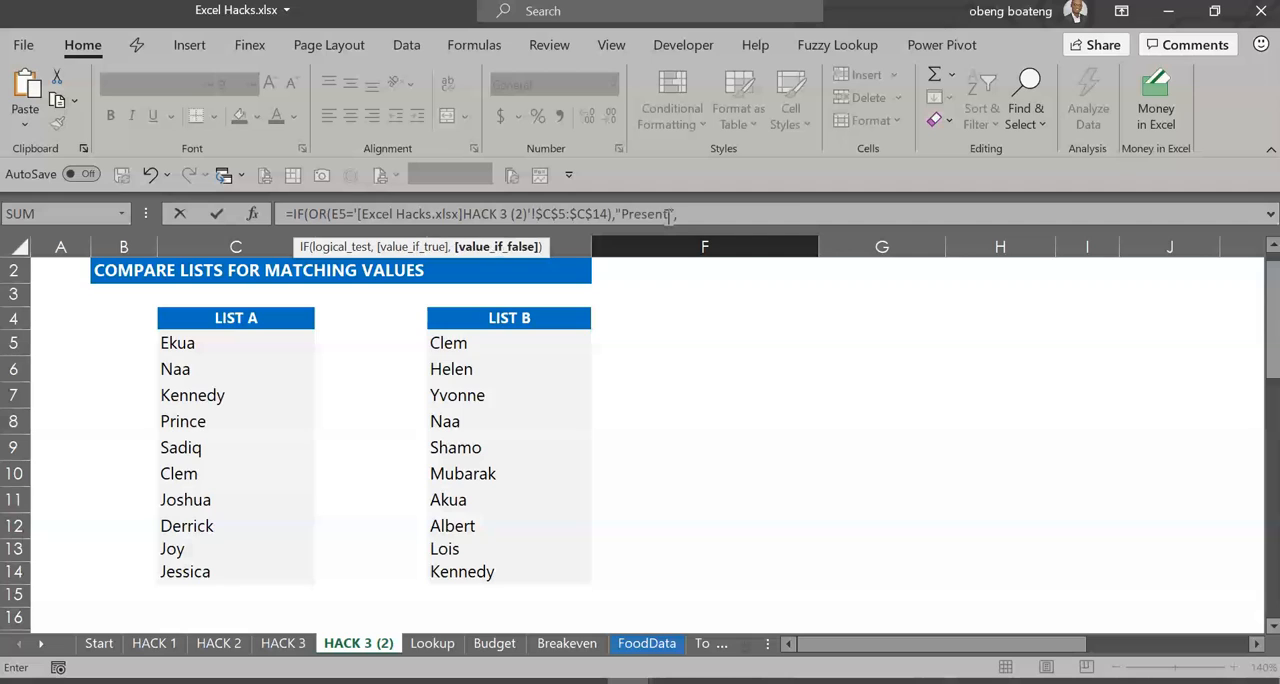
text("not present"))
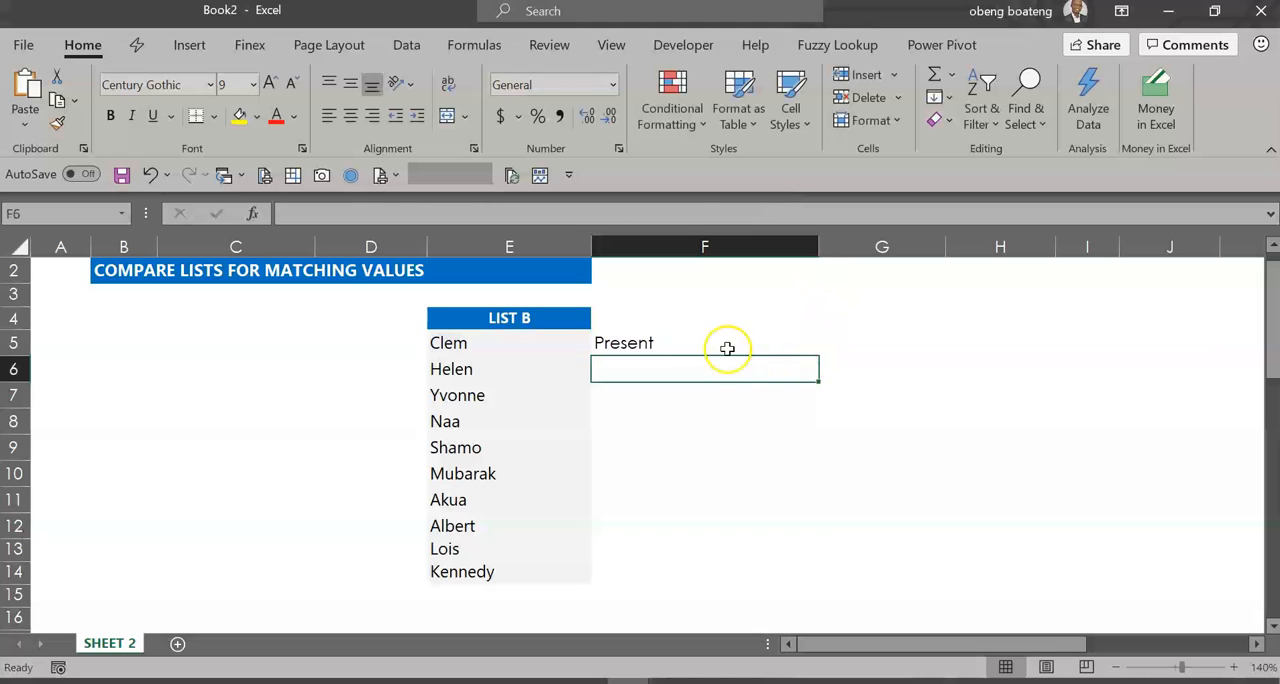
click(726, 343)
drag(818, 358, 815, 568)
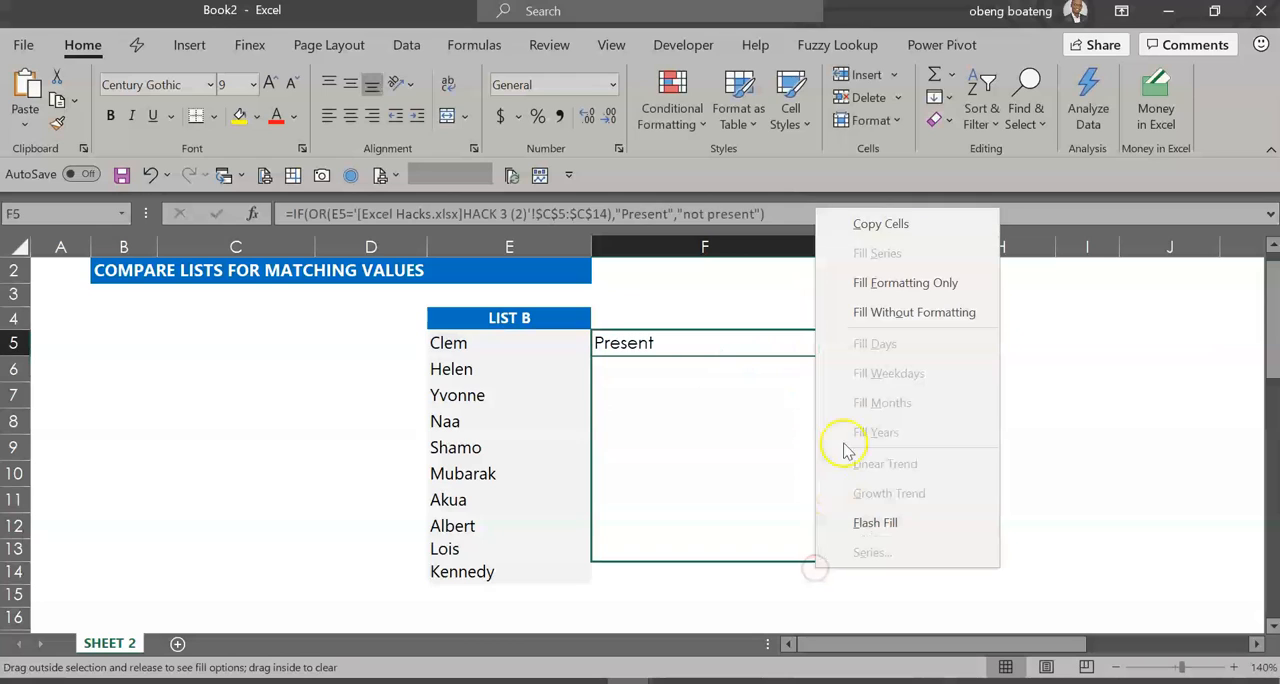
click(893, 222)
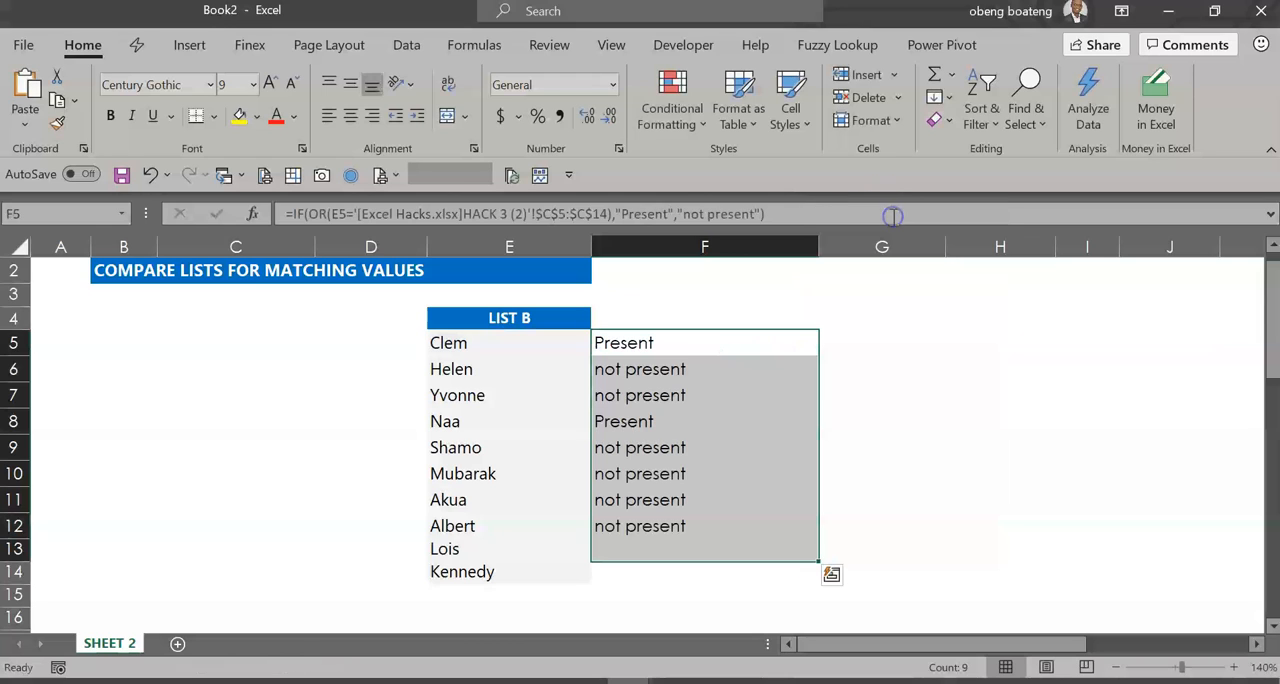
key(ctrl+z)
- Fill the F5 formula down through F14 beside all List B names, and select F9 to show its formula
key(shift+Down)
key(shift+Down)
key(shift+Down)
key(shift+Down)
key(shift+Down)
key(shift+Down)
key(shift+Down)
key(shift+Down)
key(shift+Down)
key(shift+Down)
key(shift+Down)
key(shift+Down)
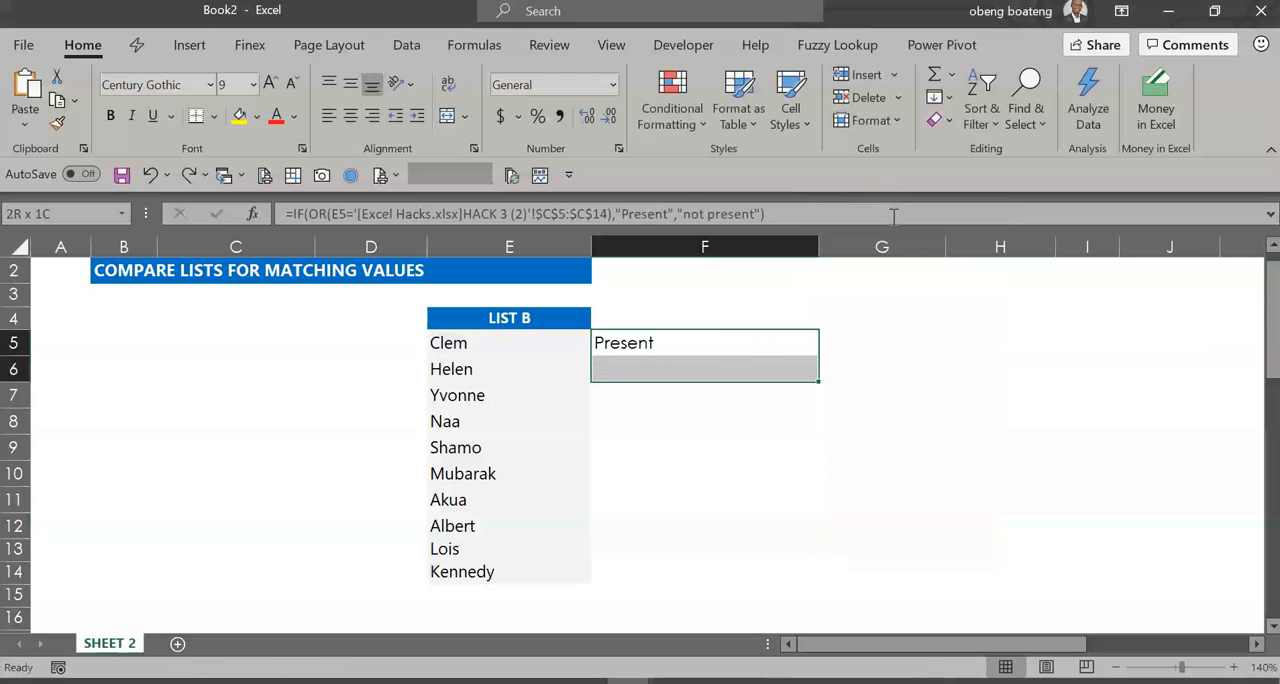
key(shift+Up)
key(shift+Up)
key(shift+Up)
key(ctrl+d)
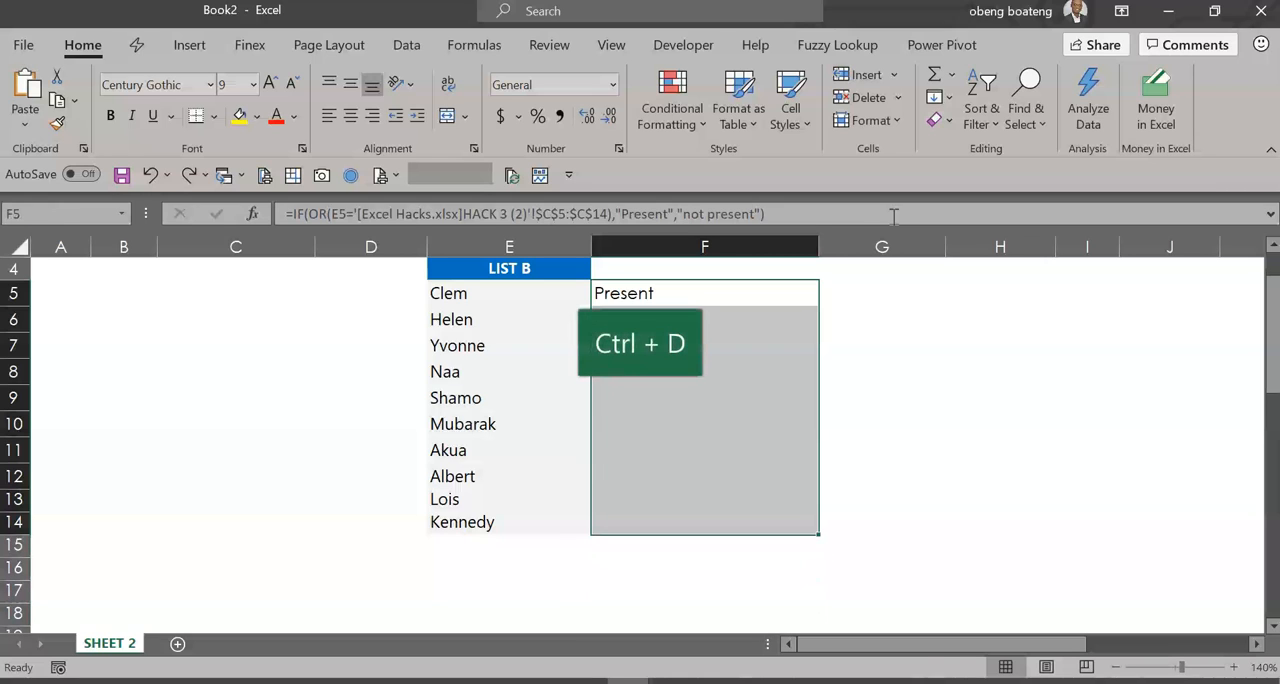
click(731, 392)
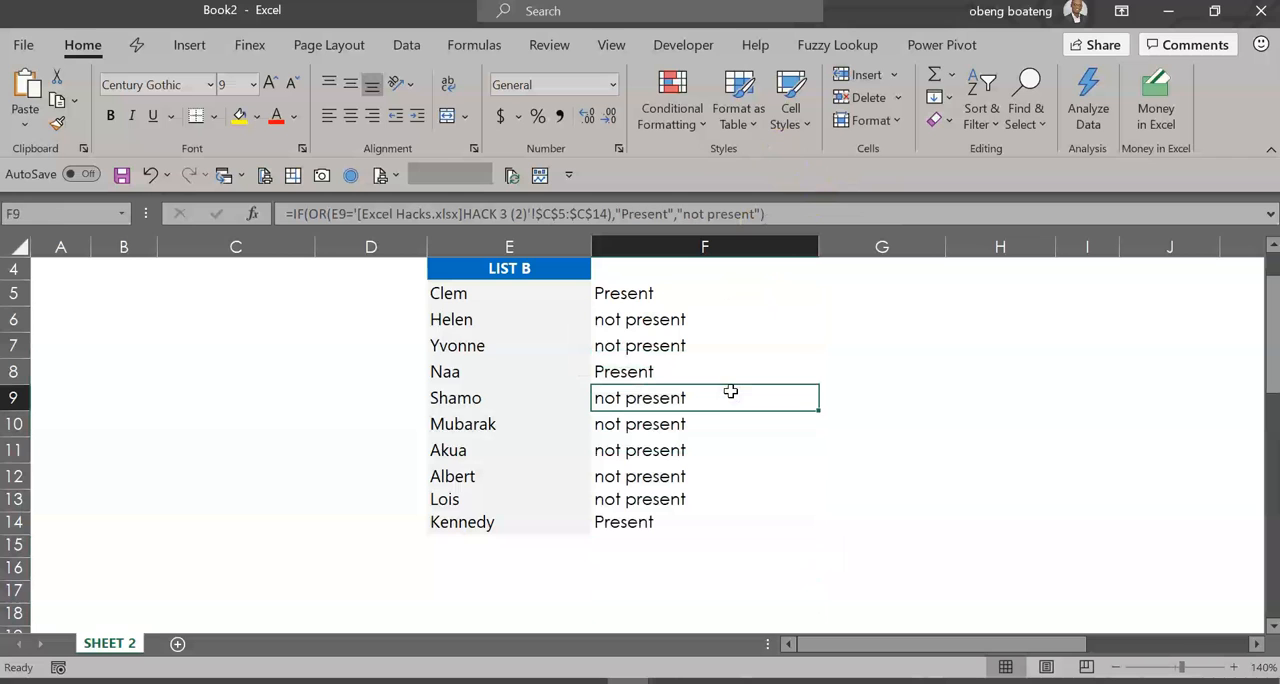